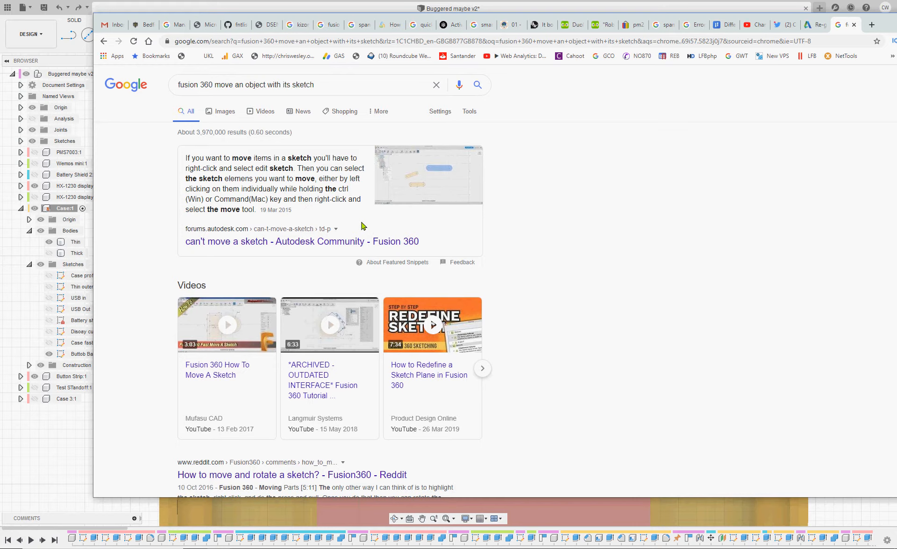
- Open the Autodesk Community result "can't move a sketch" and skim its first few replies
click(264, 242)
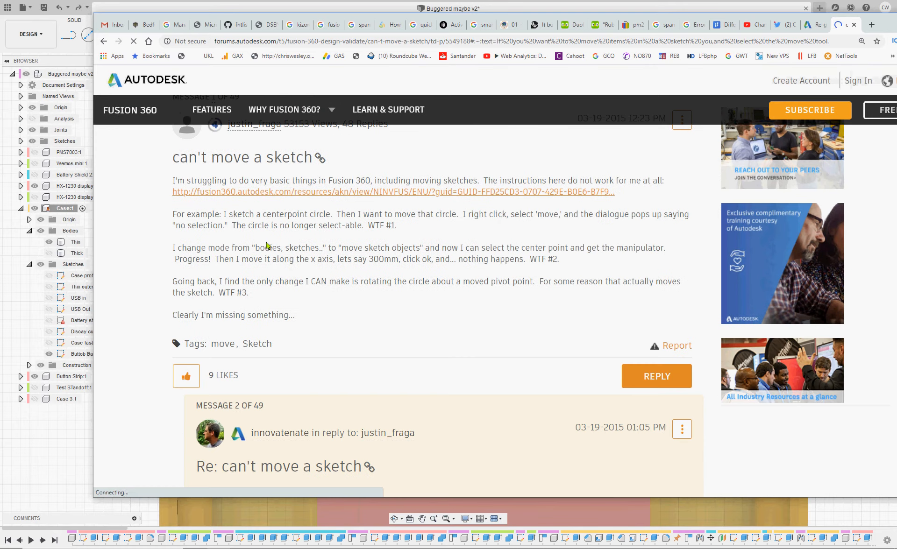
scroll(267, 243, down, 6)
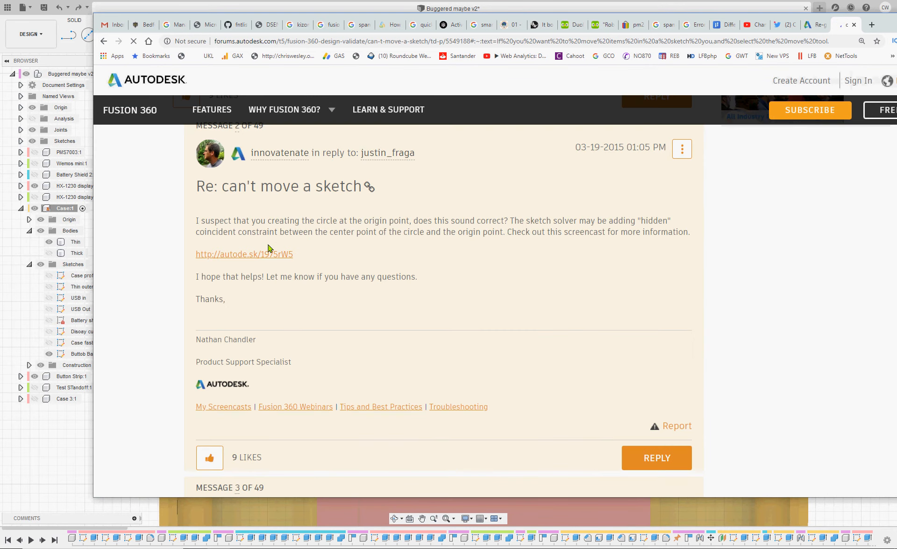
scroll(409, 238, down, 6)
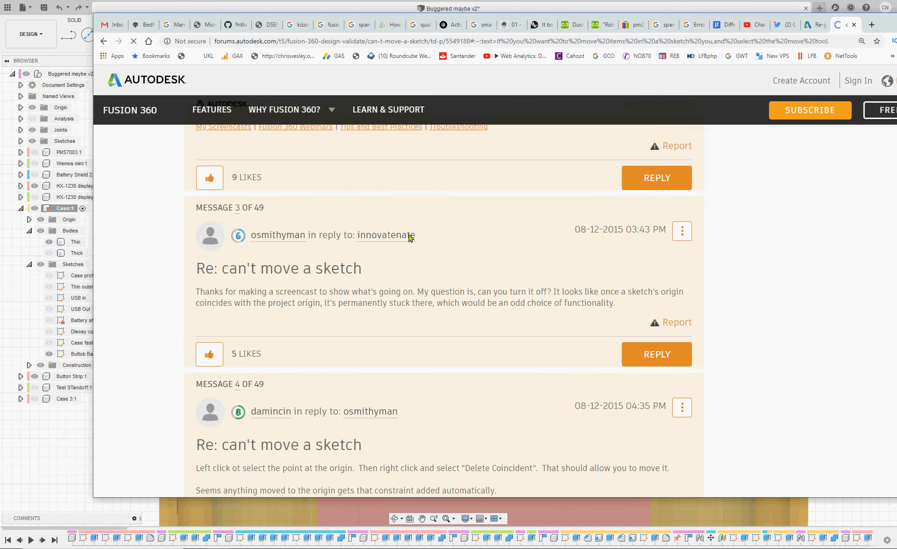
scroll(410, 239, down, 6)
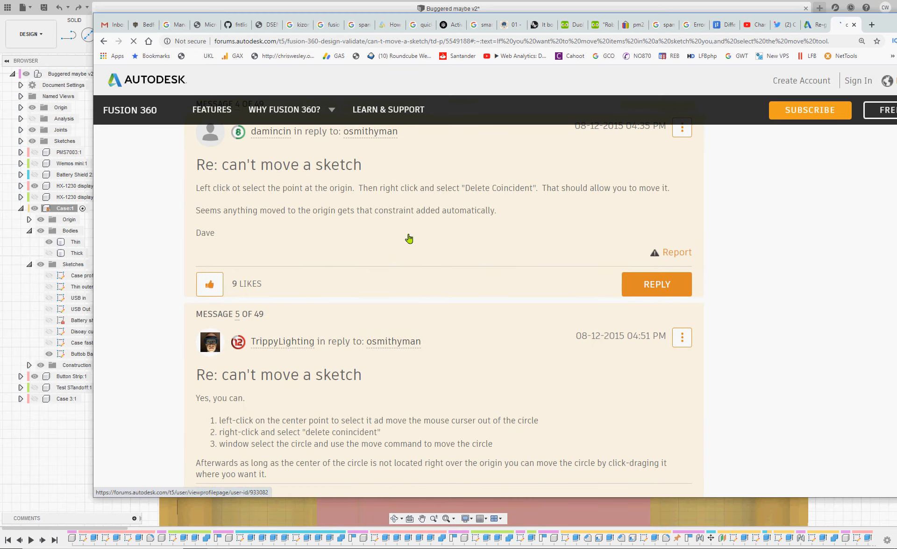
scroll(409, 239, down, 5)
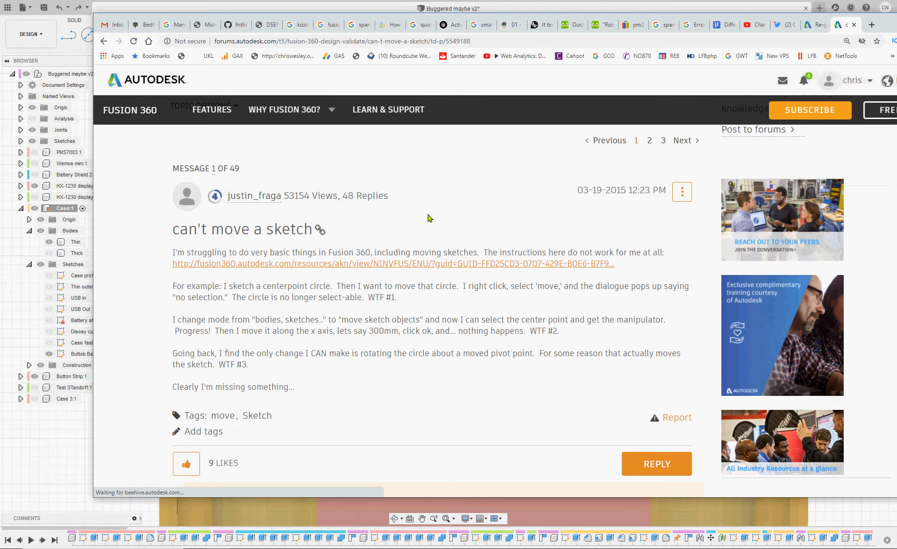
- Examine the thread's opening post, including its description of the sketch-moving problem and its posting date
scroll(429, 217, down, 1)
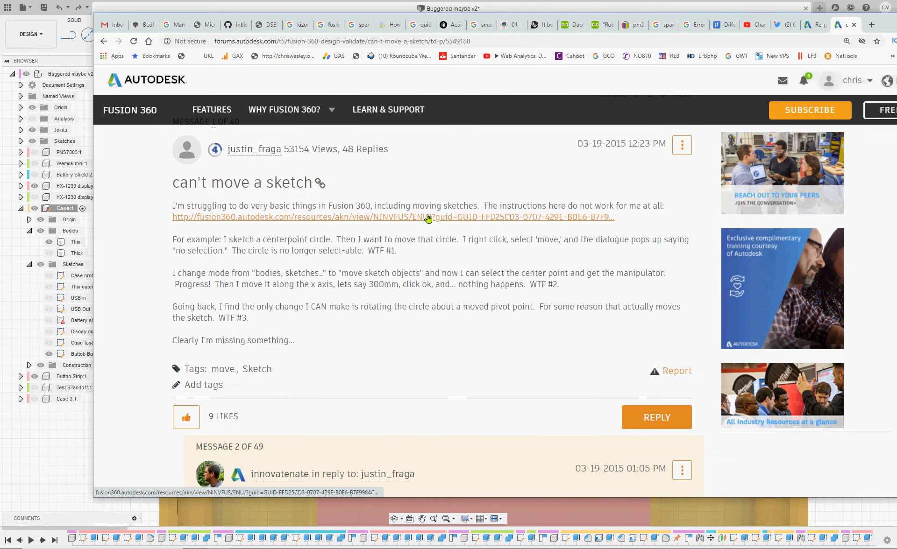
scroll(429, 218, up, 1)
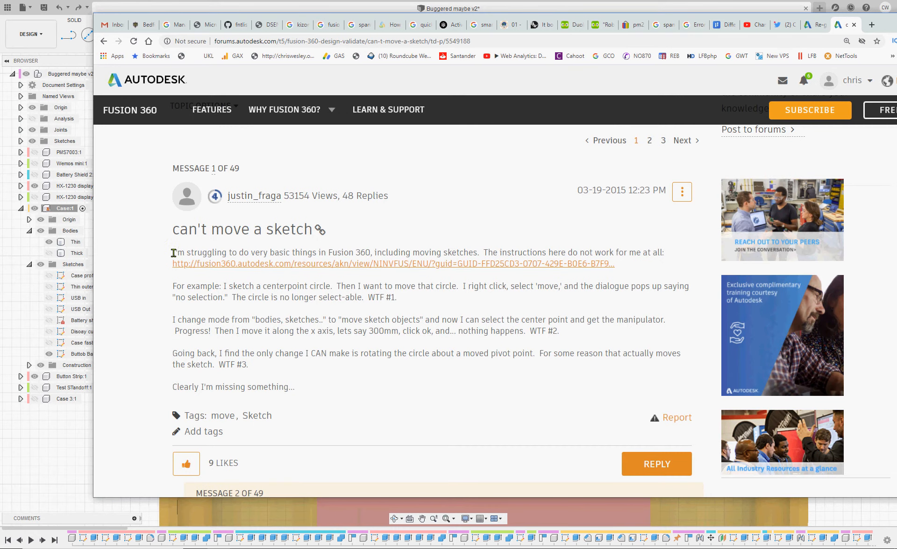
drag(173, 253, 484, 252)
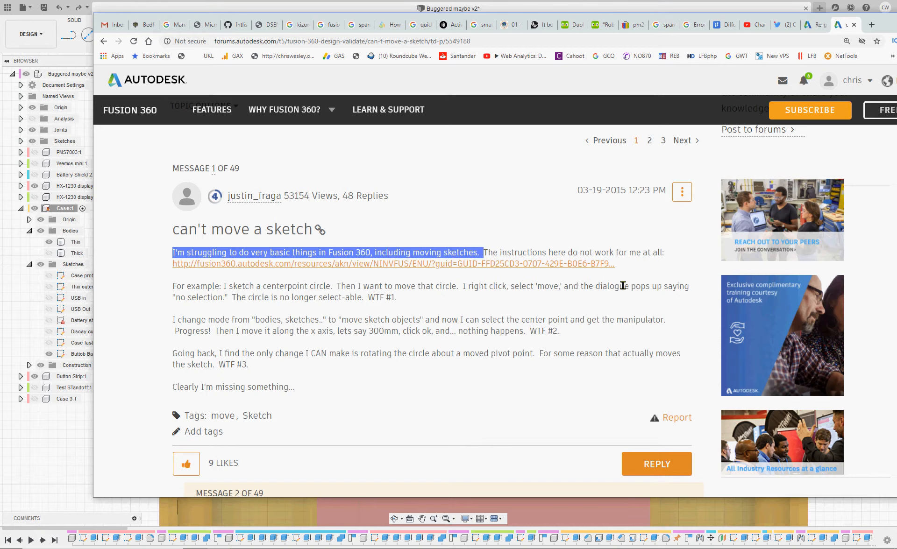
drag(577, 192, 644, 189)
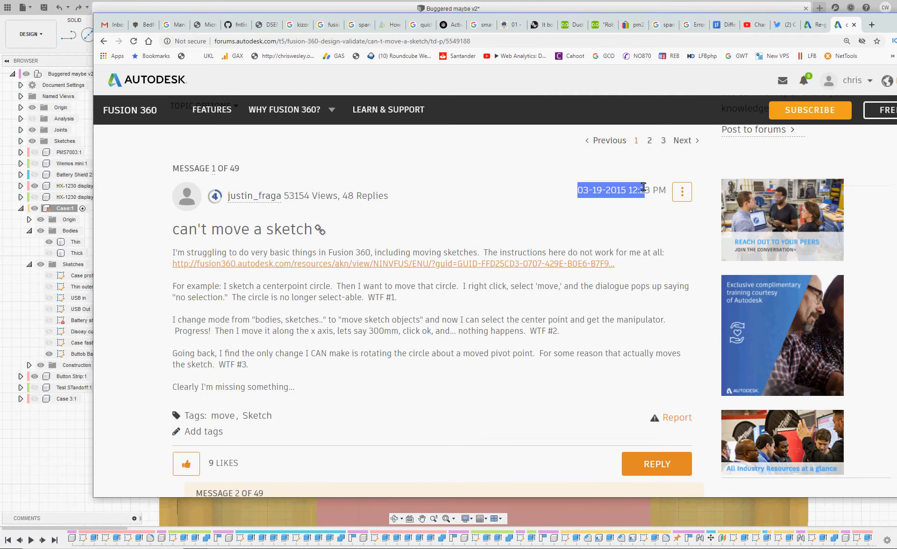
click(159, 303)
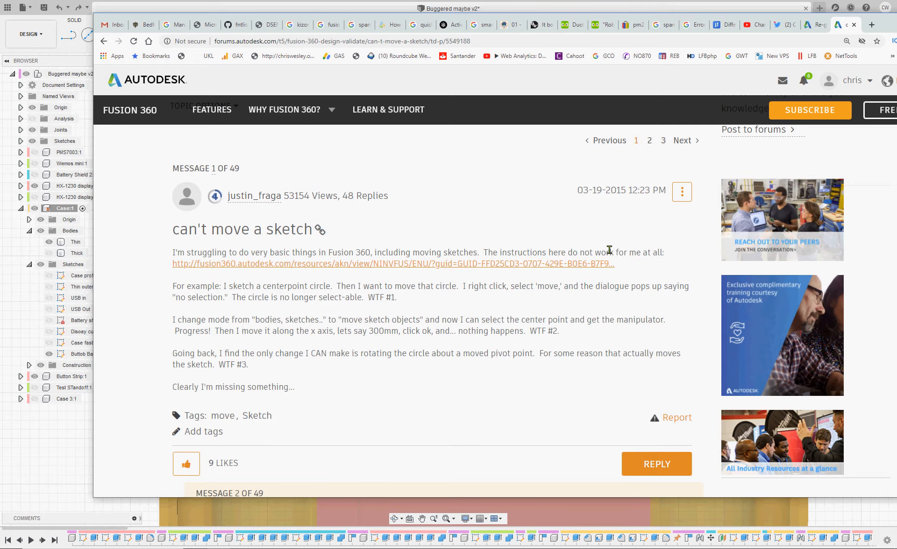
- Read messages 2 to 5 of the thread for advice on coincident constraints at the origin, enlarging the browser window's height slightly
scroll(549, 286, down, 6)
scroll(549, 289, down, 1)
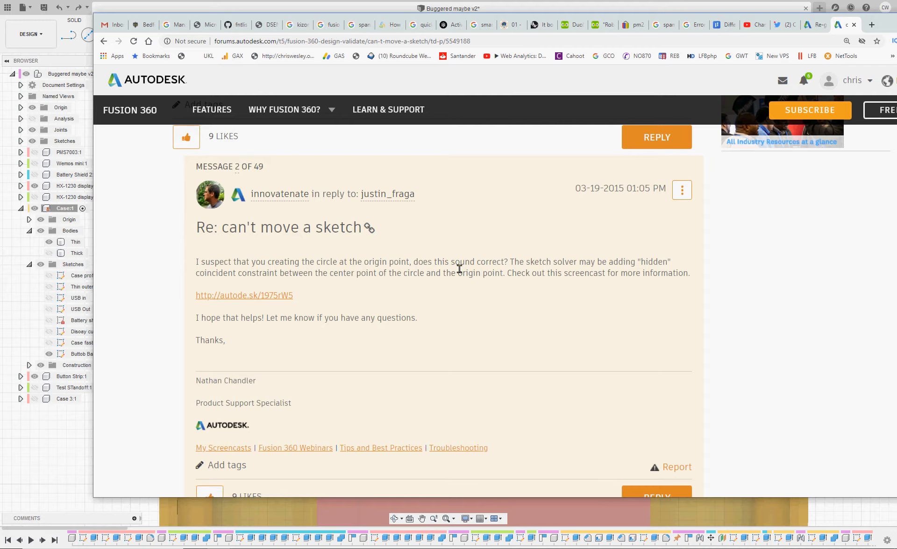
scroll(461, 268, down, 4)
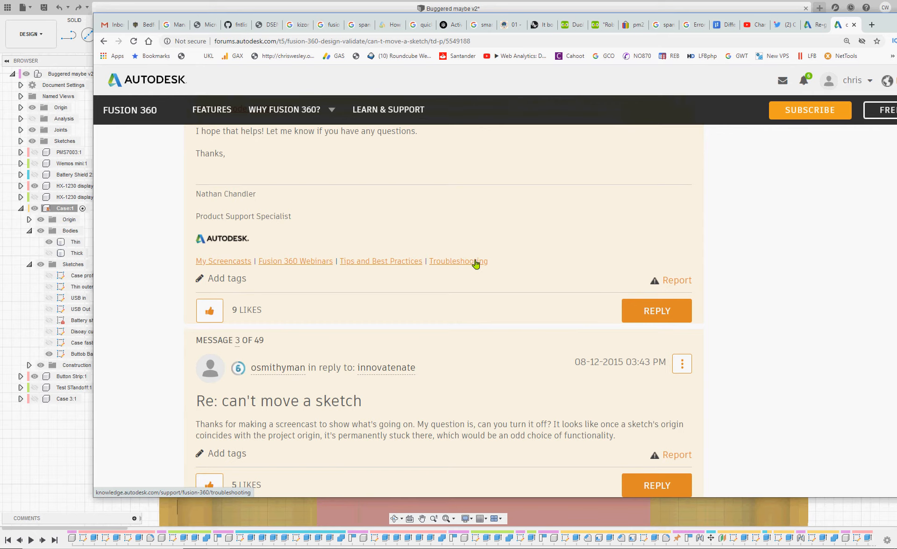
scroll(531, 269, up, 3)
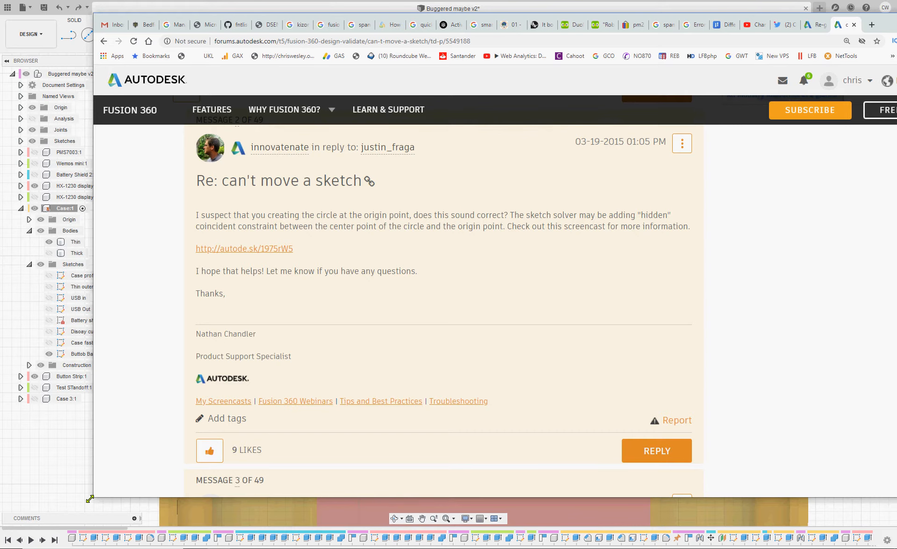
drag(97, 498, 98, 512)
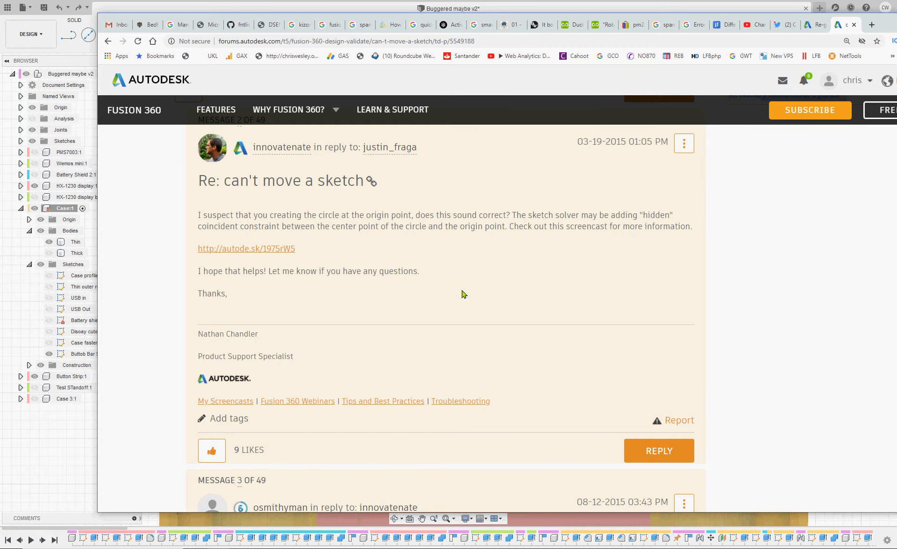
scroll(463, 293, down, 1)
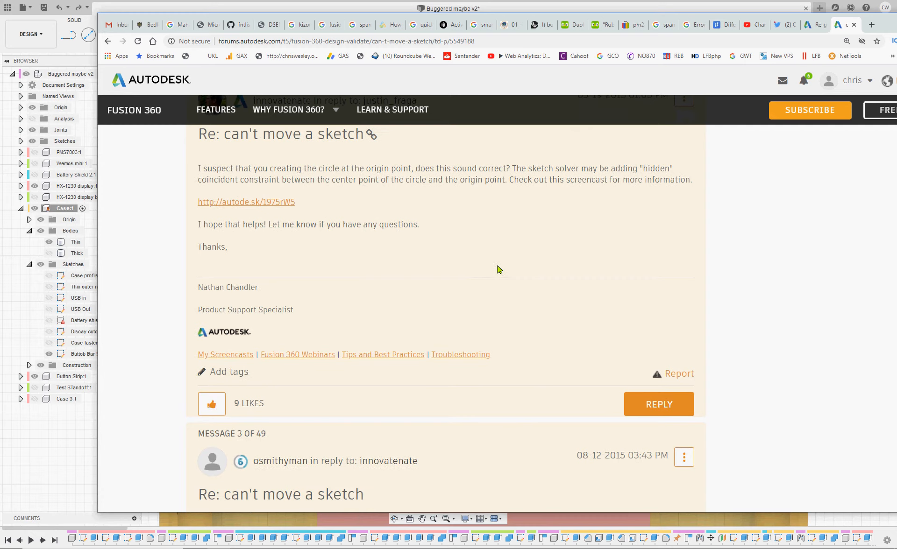
scroll(516, 269, down, 5)
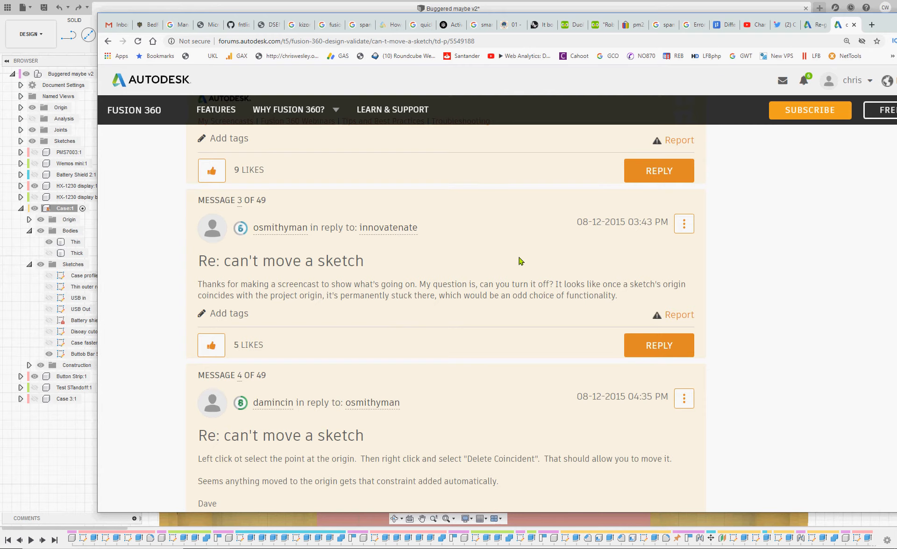
scroll(520, 261, down, 4)
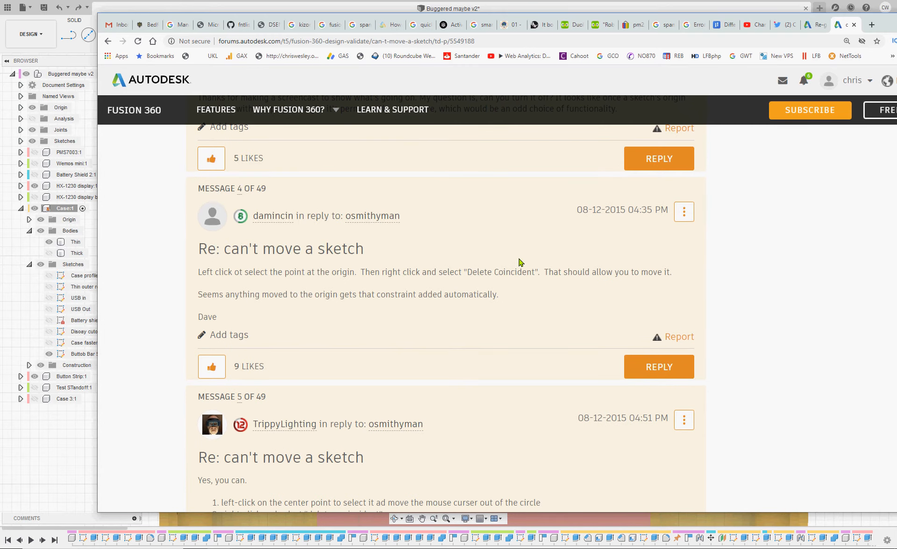
scroll(520, 265, down, 2)
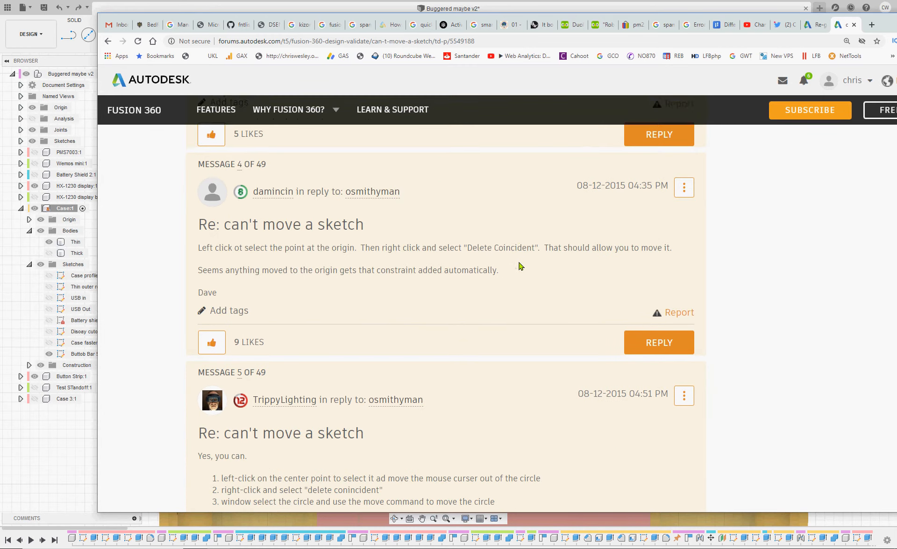
scroll(519, 270, down, 4)
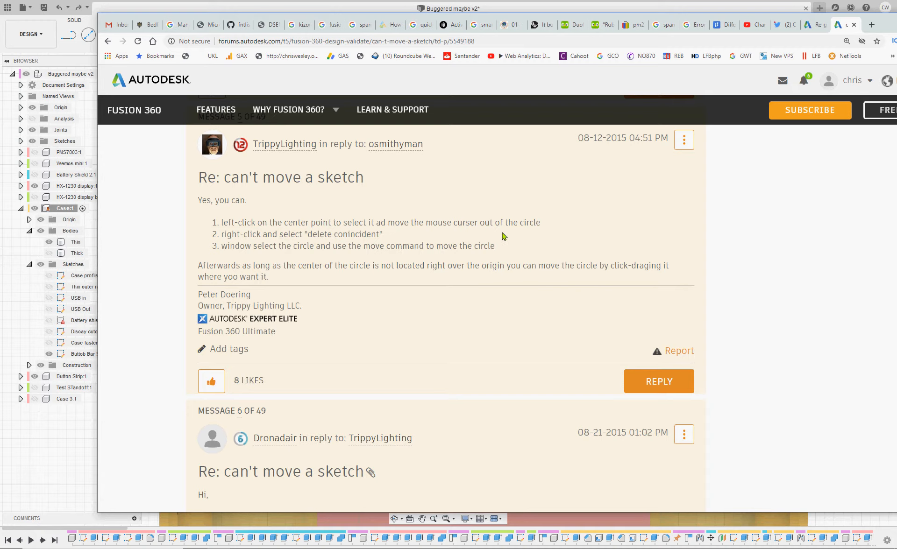
- Examine message 6 of the thread for its procedure for moving a whole sketch
scroll(498, 235, down, 4)
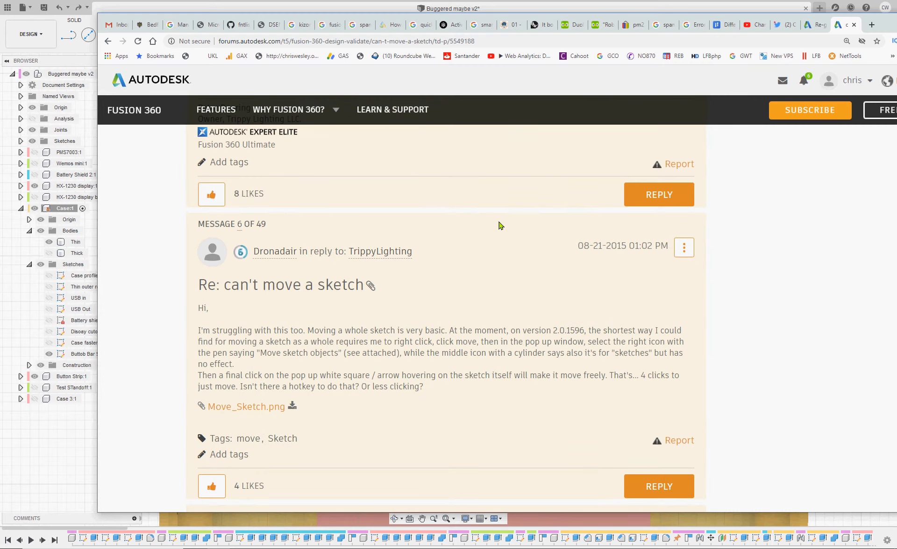
scroll(500, 226, down, 1)
scroll(501, 225, down, 3)
scroll(499, 229, up, 2)
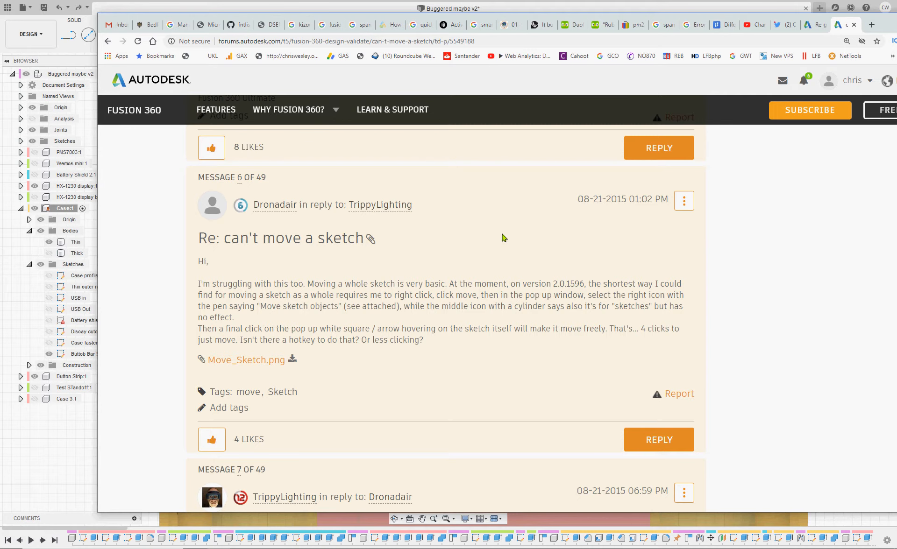
scroll(504, 237, down, 1)
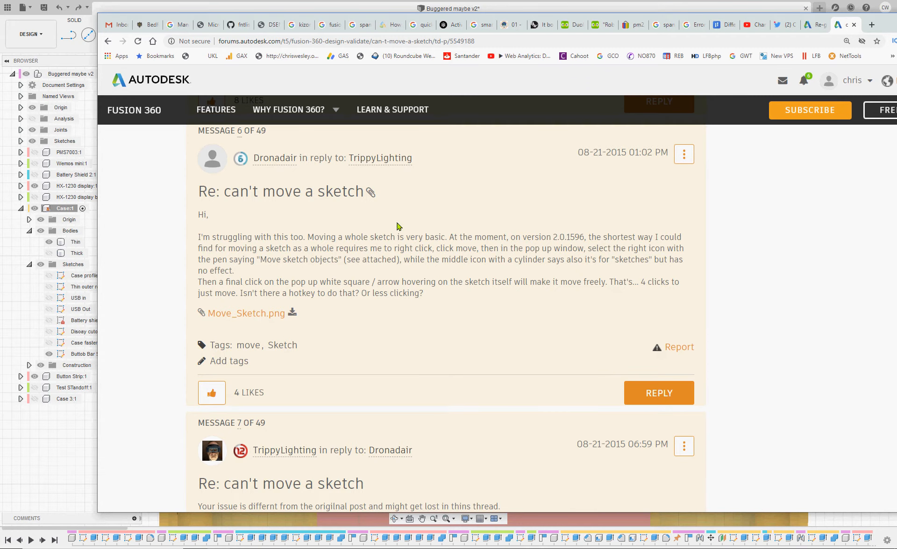
scroll(399, 226, down, 1)
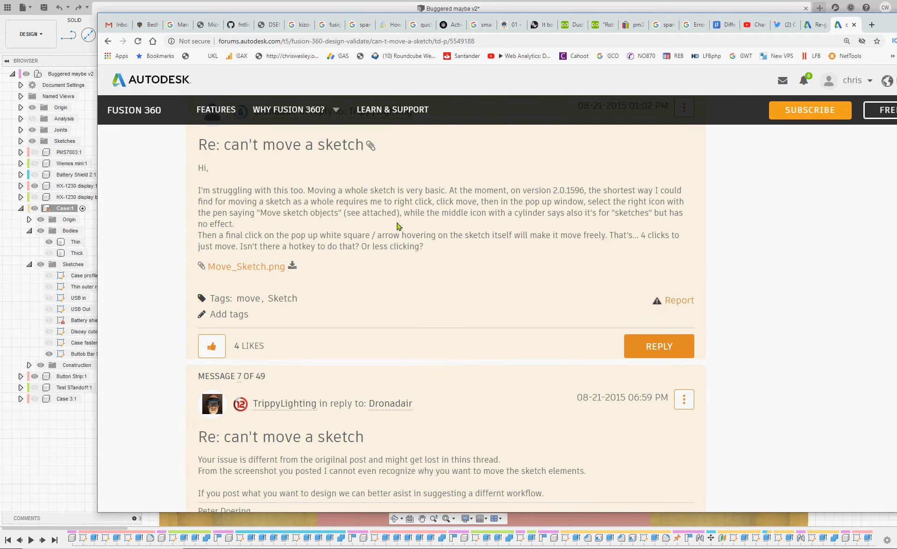
scroll(399, 227, up, 1)
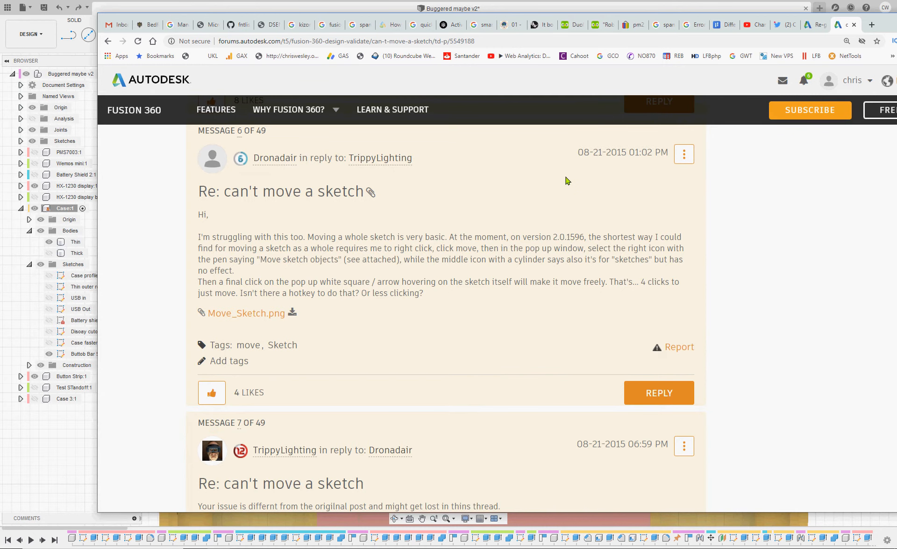
- Read messages 7 to 11 of the thread for suggestions on moving an entire sketch or selected sketch elements
scroll(567, 181, down, 5)
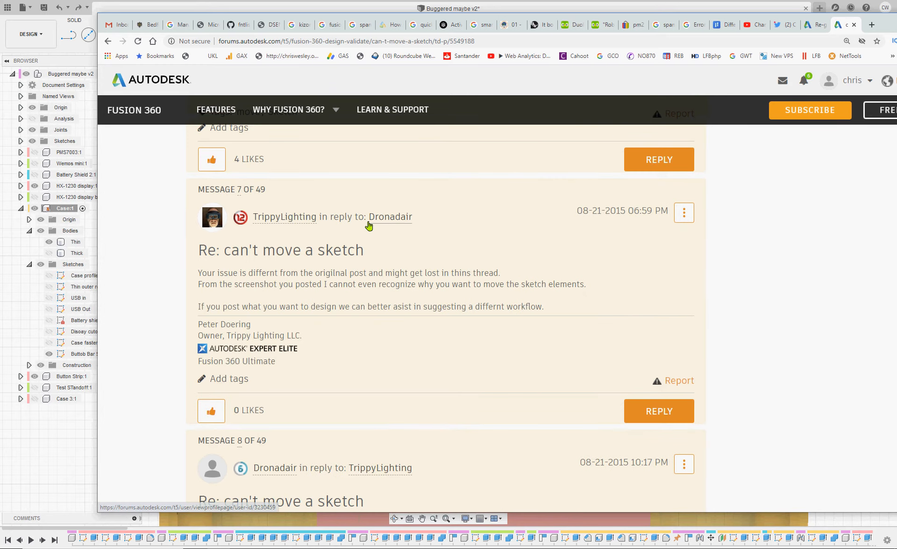
scroll(395, 215, down, 5)
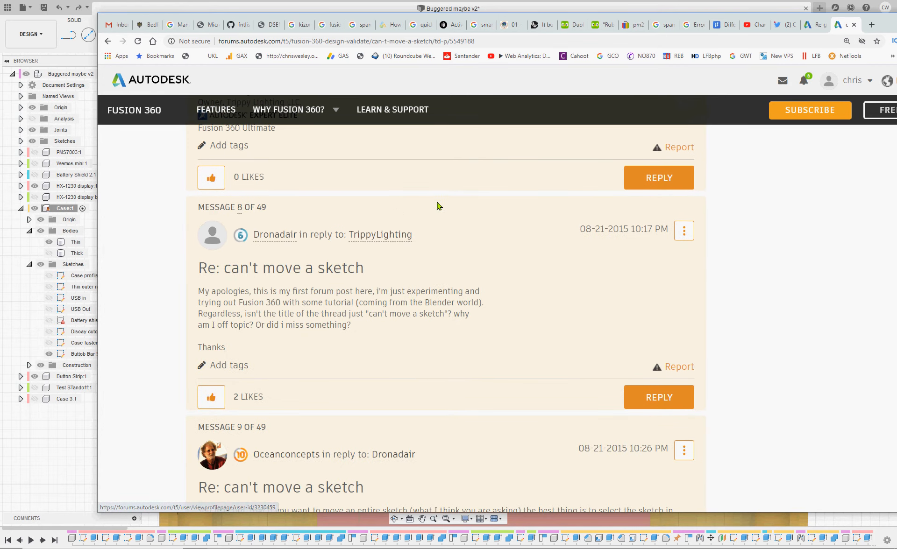
scroll(438, 204, down, 5)
scroll(438, 204, down, 9)
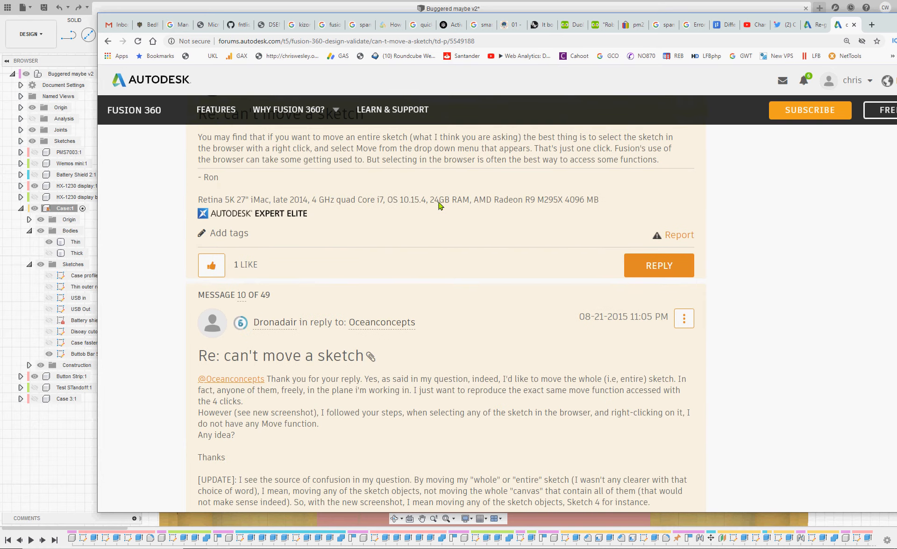
scroll(438, 201, down, 5)
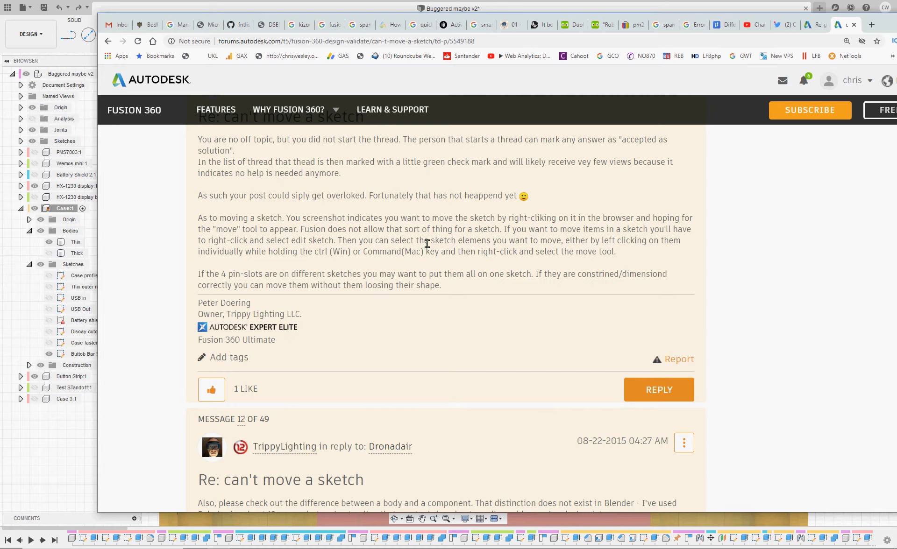
- Review messages 12 to 17 of the thread for further advice on components and on moving entire sketches
scroll(453, 261, down, 5)
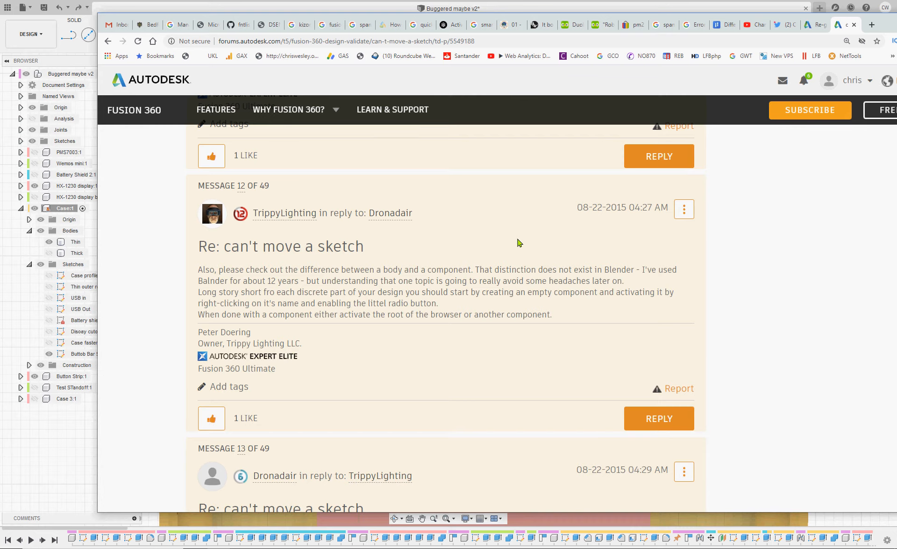
scroll(519, 243, down, 5)
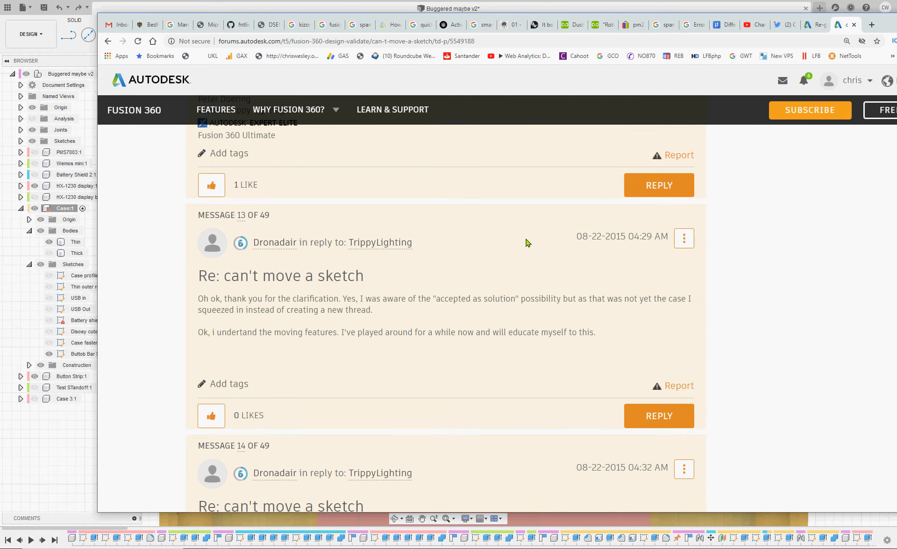
scroll(528, 243, down, 3)
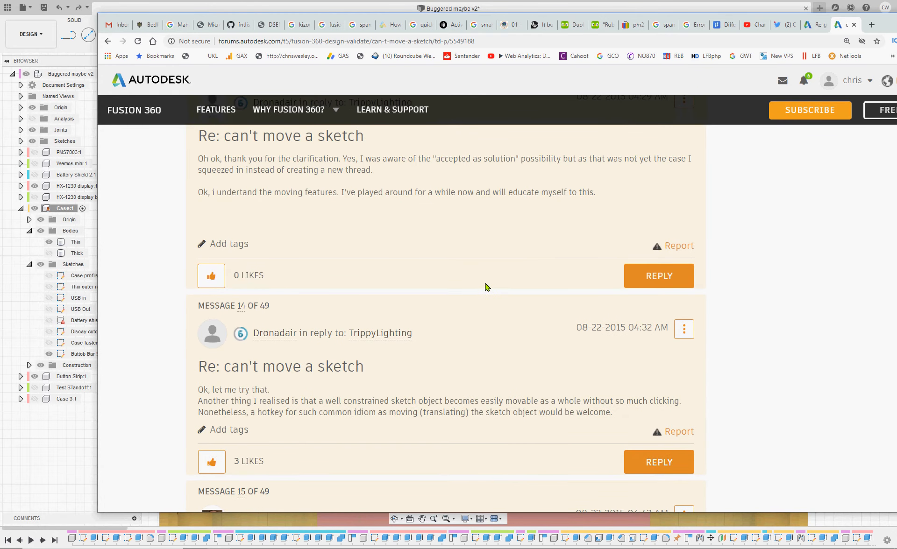
scroll(488, 287, down, 4)
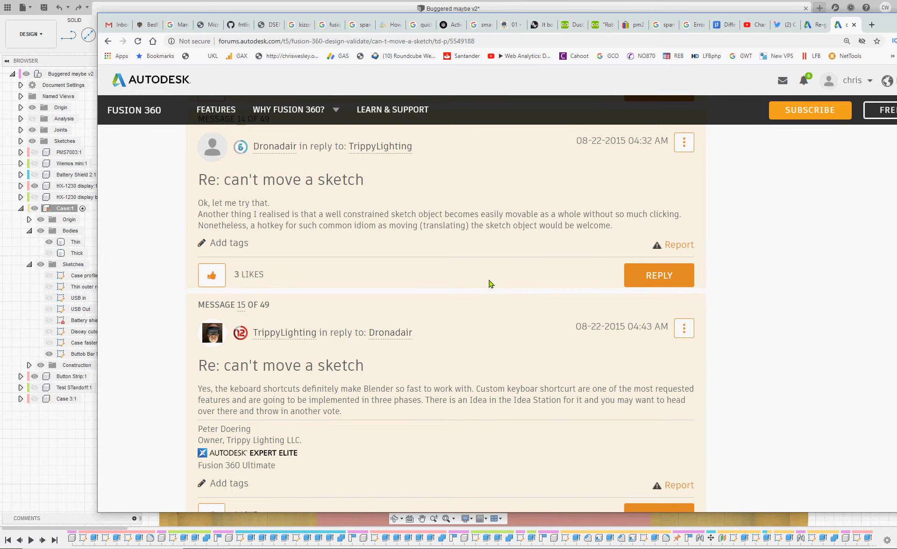
scroll(494, 277, down, 2)
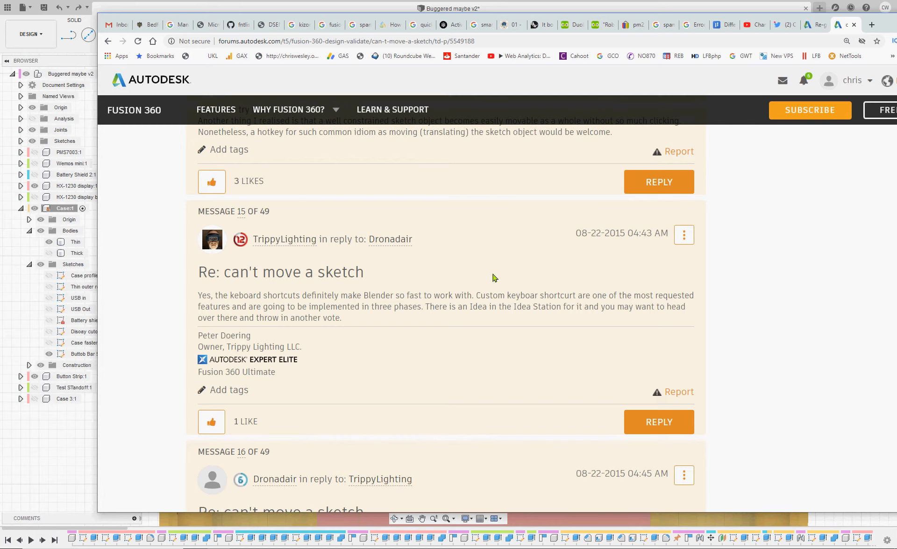
scroll(494, 277, down, 5)
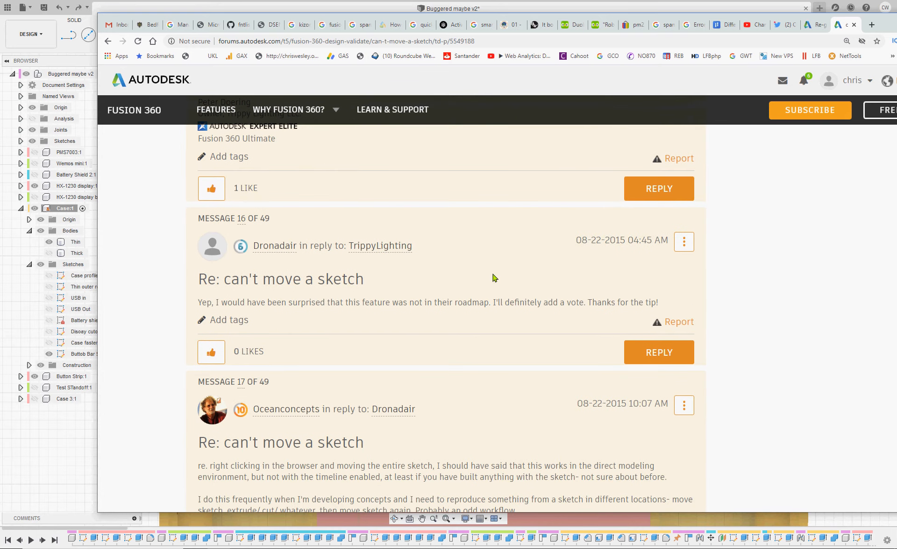
scroll(494, 278, down, 4)
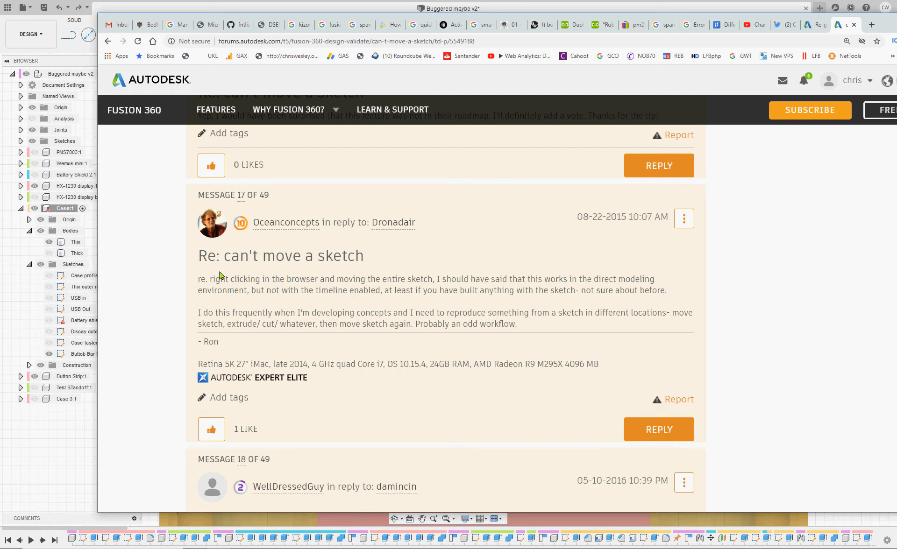
- Read messages 18 to 20 of the thread for the suggestion of fixing and unfixing sketch elements
scroll(308, 326, down, 4)
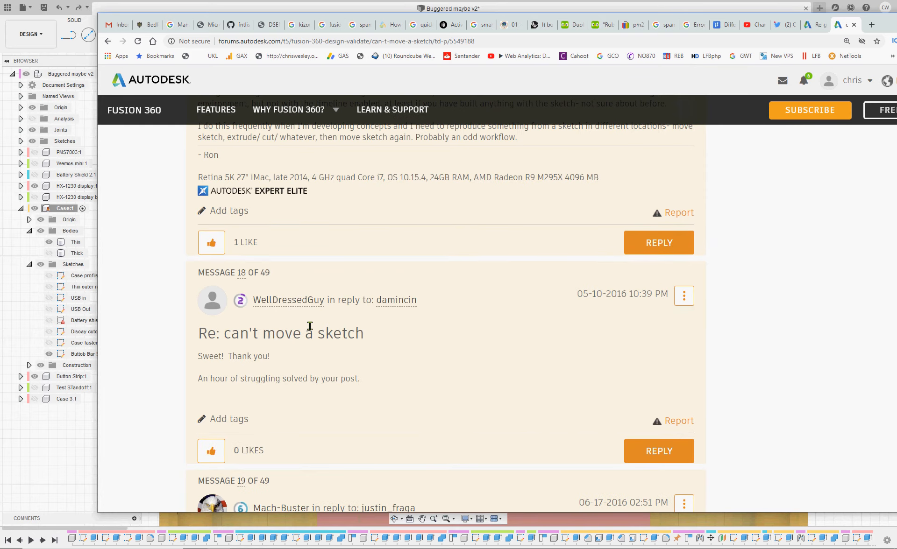
scroll(432, 303, down, 5)
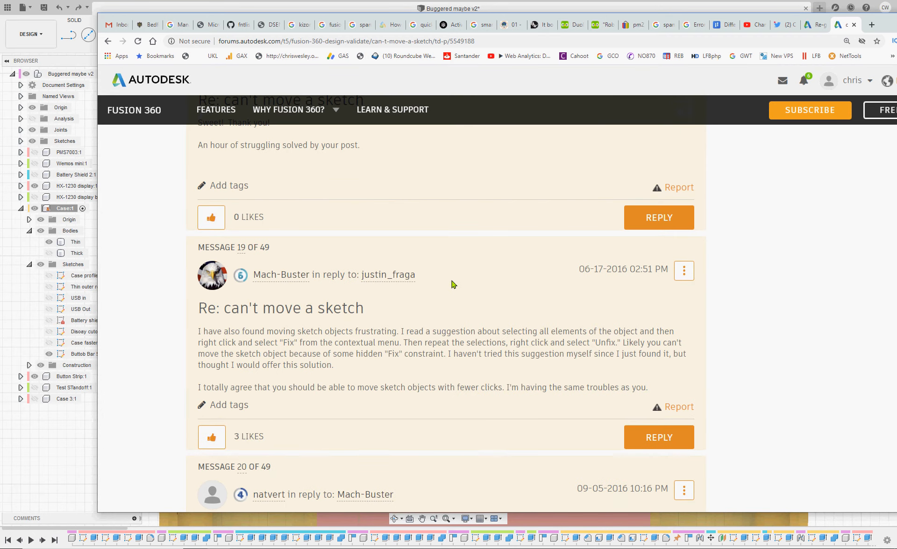
scroll(457, 284, down, 5)
scroll(458, 282, down, 1)
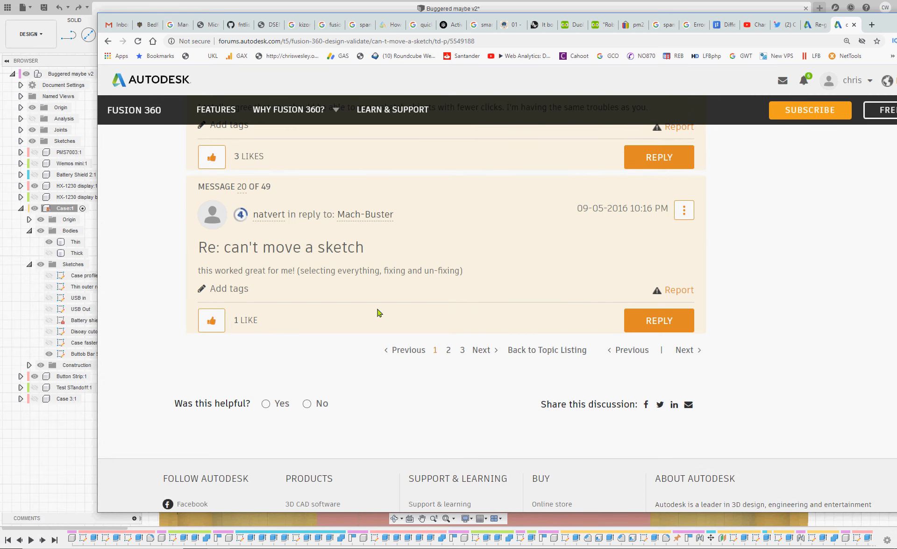
scroll(377, 312, down, 1)
scroll(377, 312, down, 5)
scroll(378, 312, up, 8)
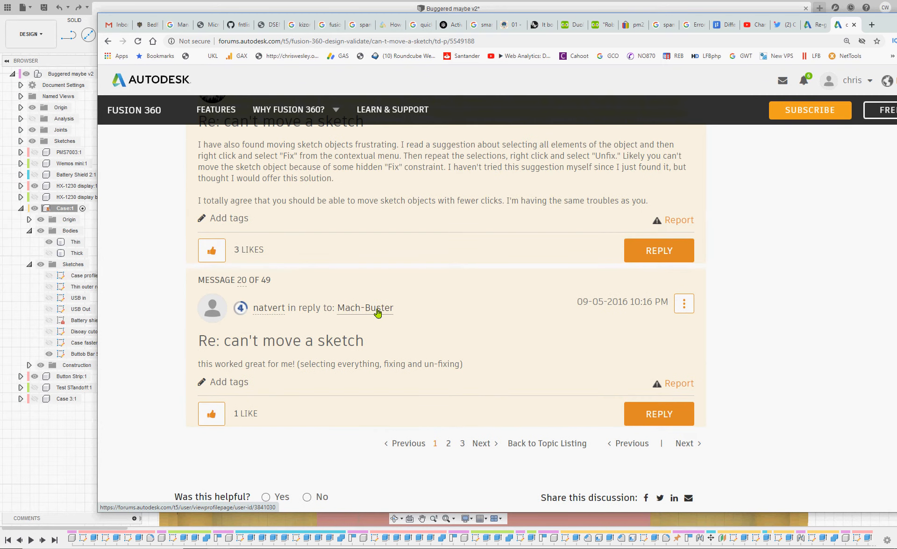
- Return to Fusion 360 and inspect the two standoff circles and the button strip in the case sketch
drag(886, 24, 844, 36)
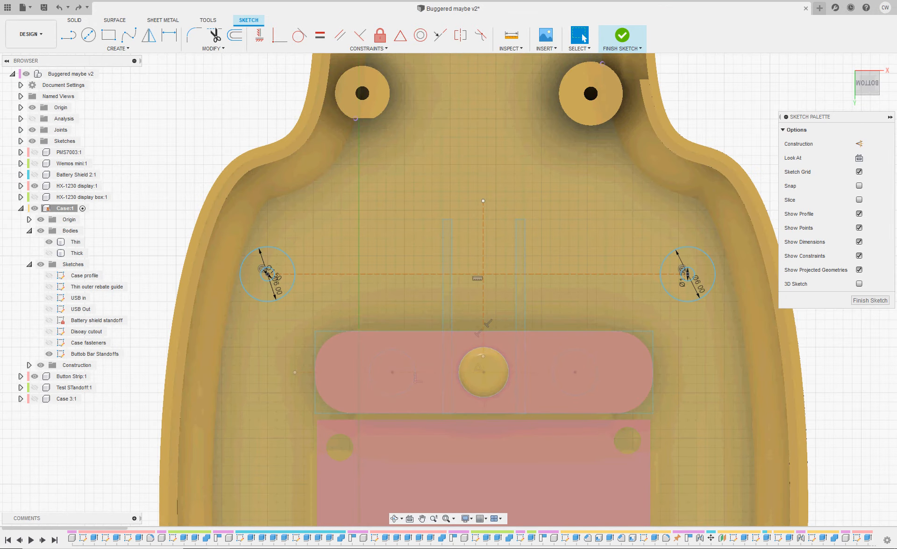
scroll(481, 290, up, 1)
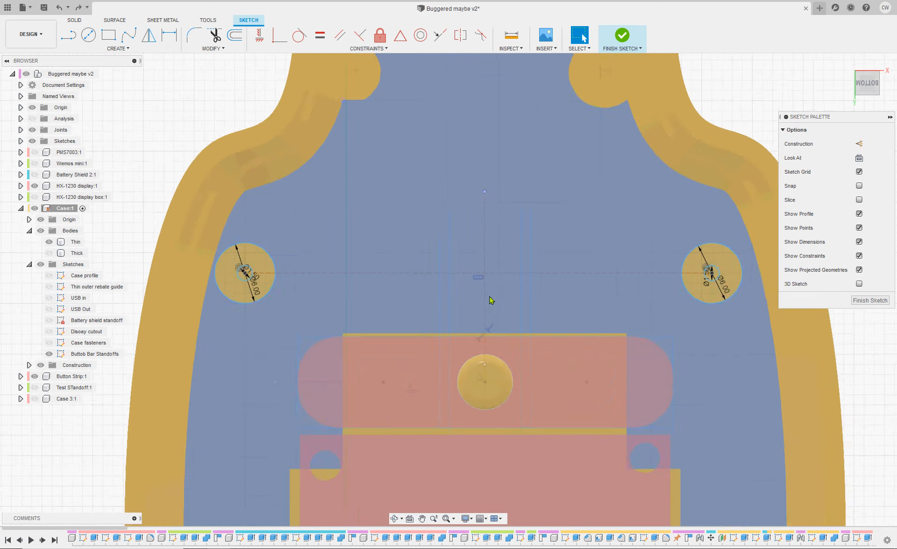
scroll(489, 300, down, 4)
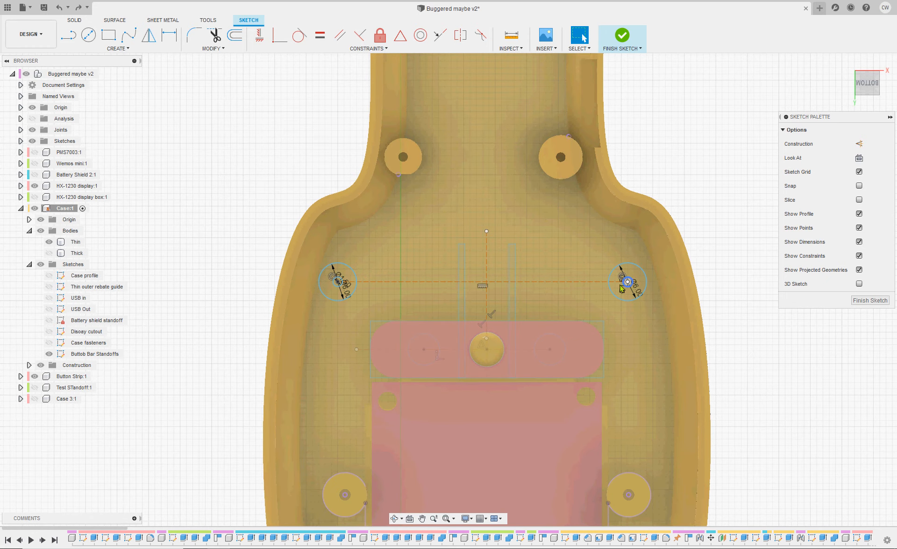
scroll(525, 343, up, 2)
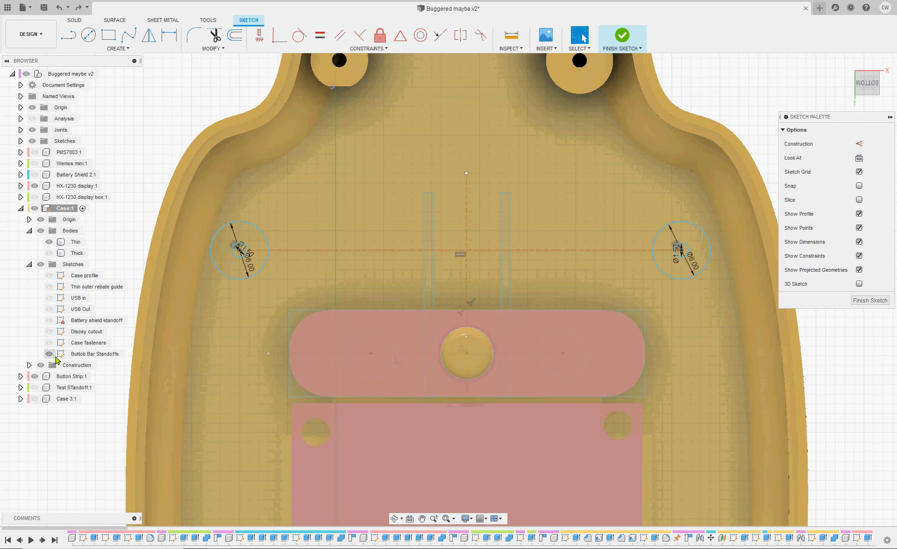
- Expand the Button Strip component and its sketches, and hide its bodies while keeping the Button strip sketch shown
click(39, 376)
click(34, 377)
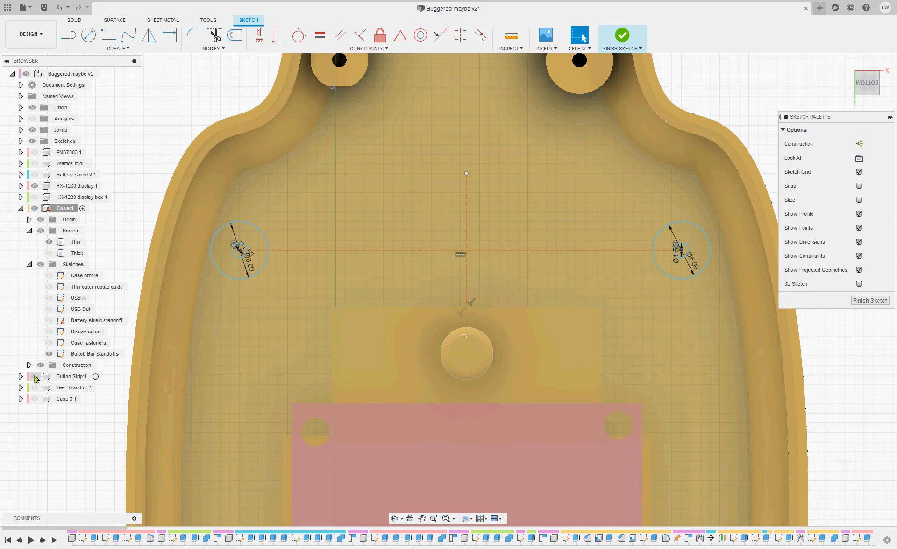
click(34, 376)
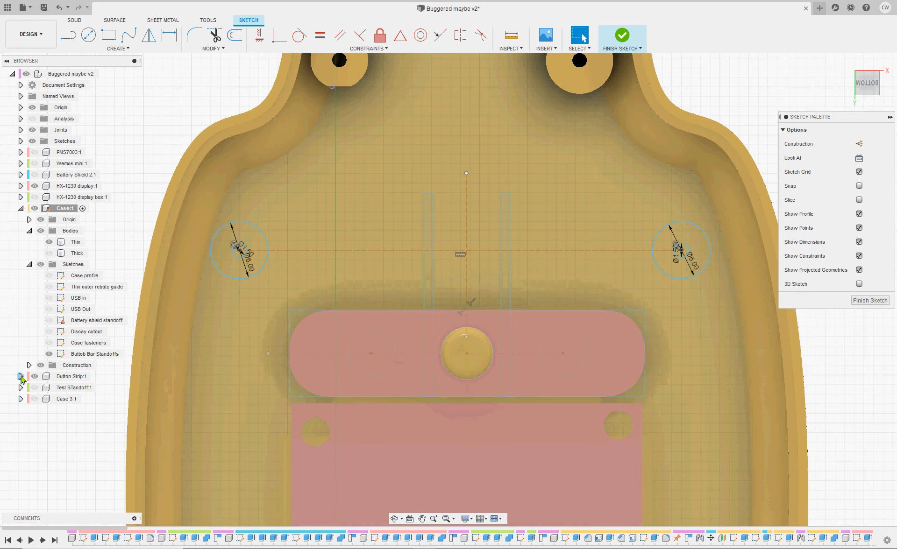
click(21, 377)
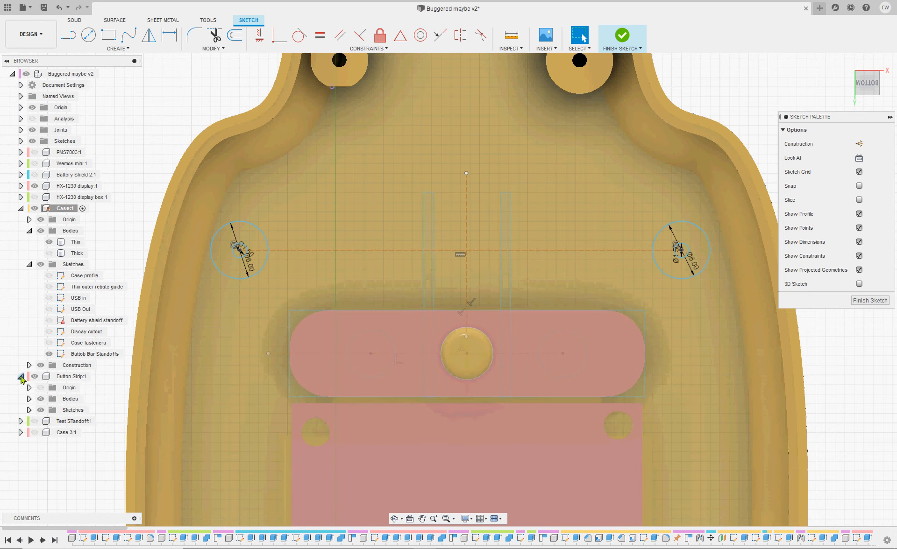
click(29, 410)
click(36, 377)
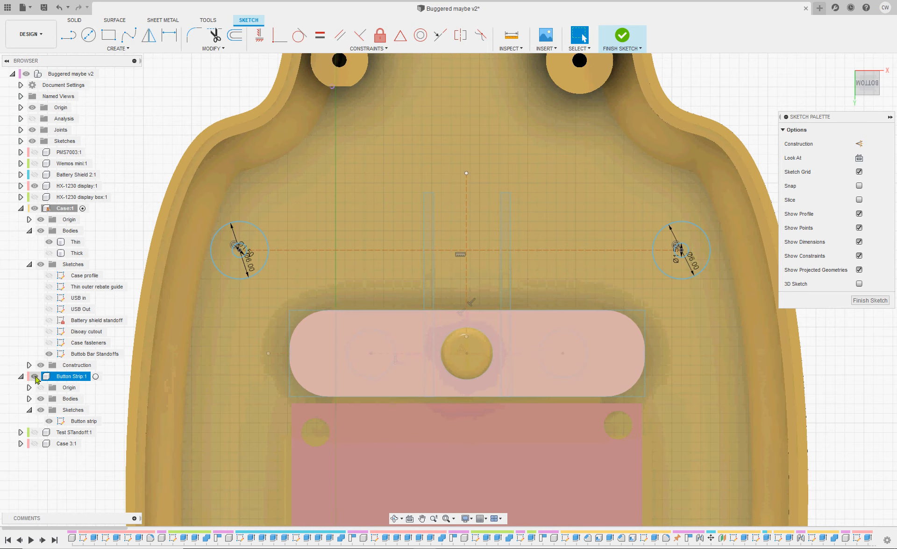
click(36, 377)
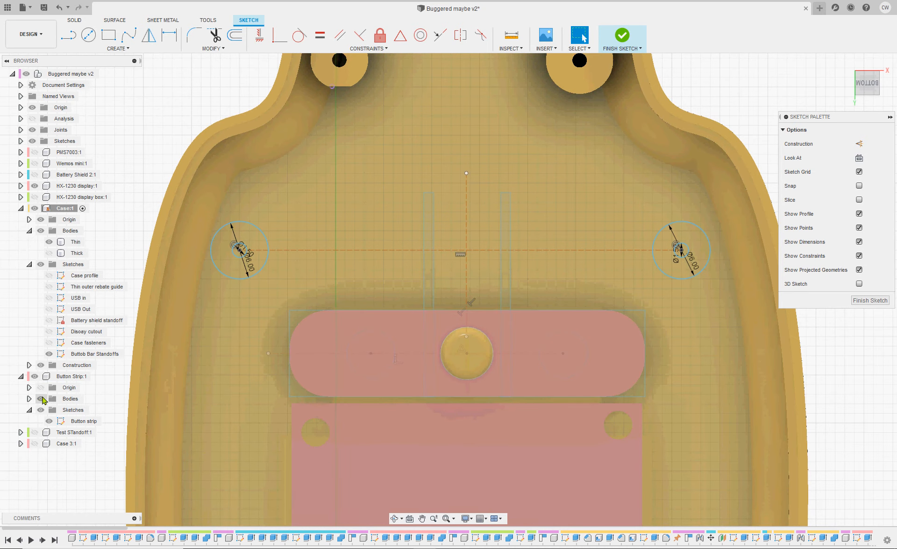
click(40, 399)
click(40, 399)
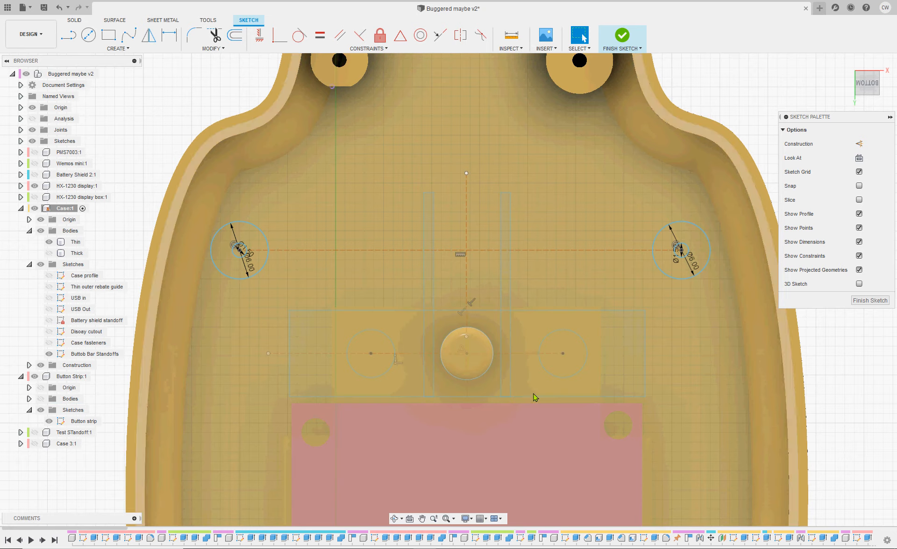
- Select the button strip's rectangle, three circles and four vertical lines, plus its horizontal centre line and the vertical construction line
scroll(559, 361, up, 2)
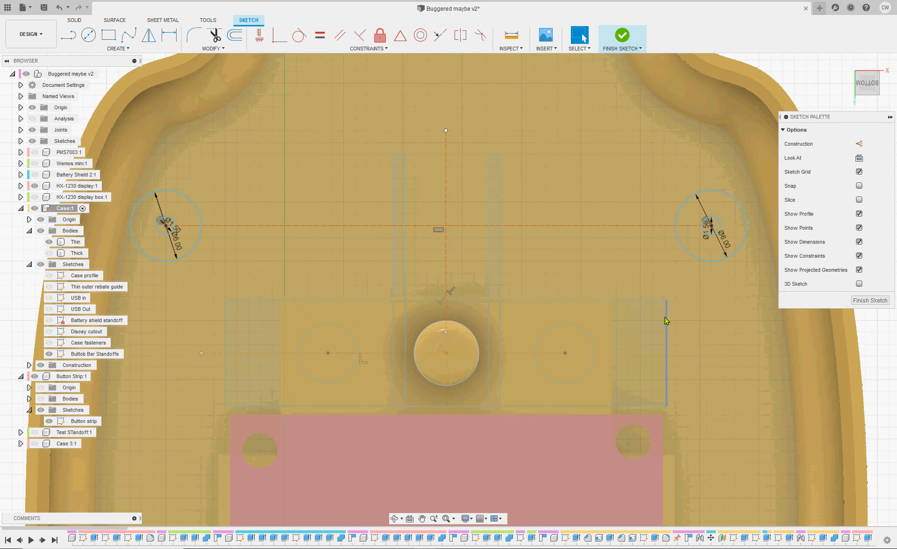
click(664, 318)
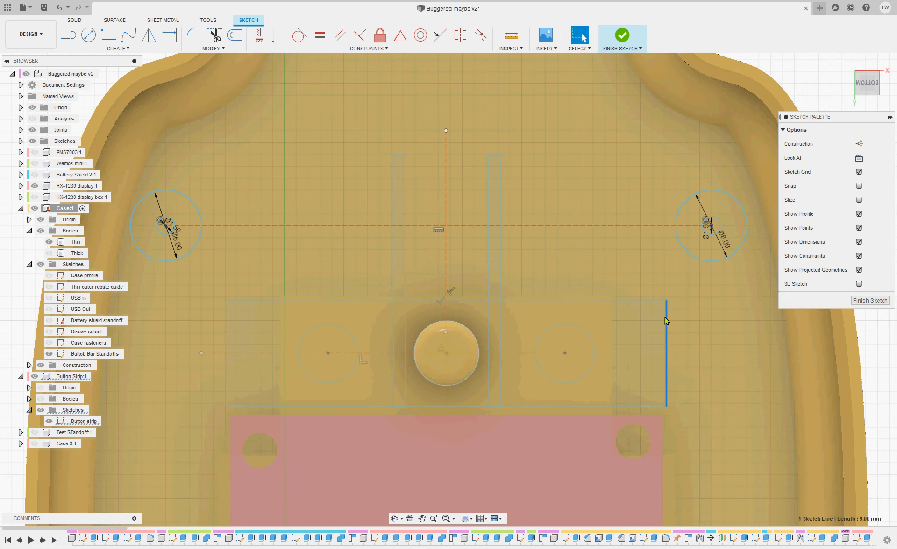
shift+click(639, 301)
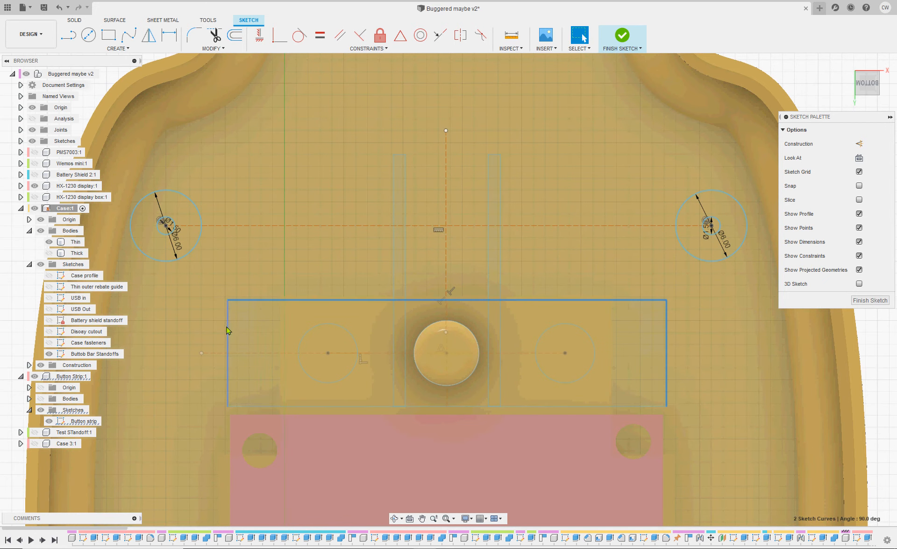
shift+click(227, 326)
shift+click(283, 407)
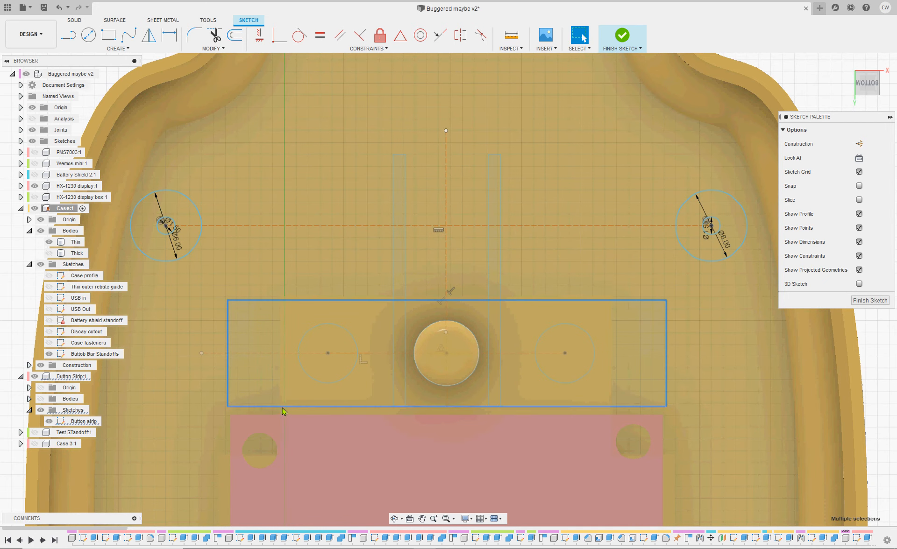
shift+click(349, 375)
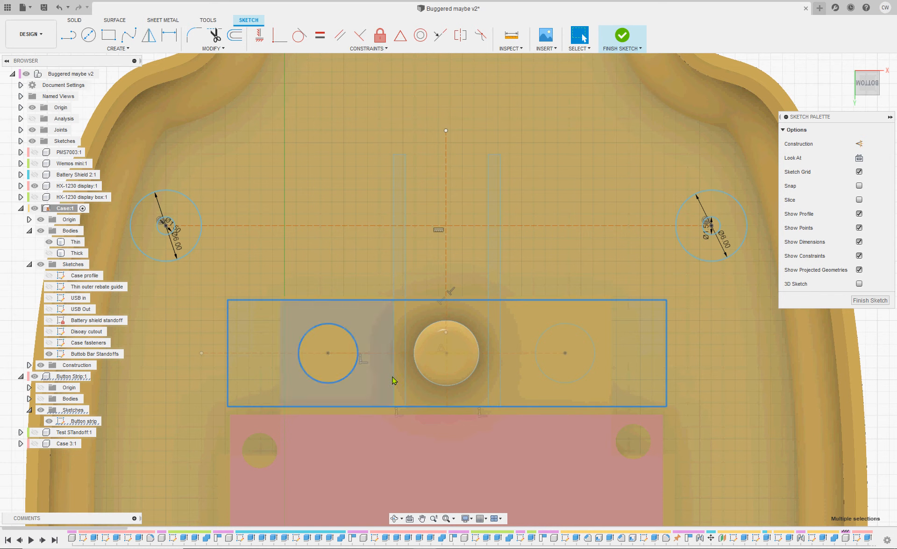
shift+click(394, 377)
shift+click(405, 377)
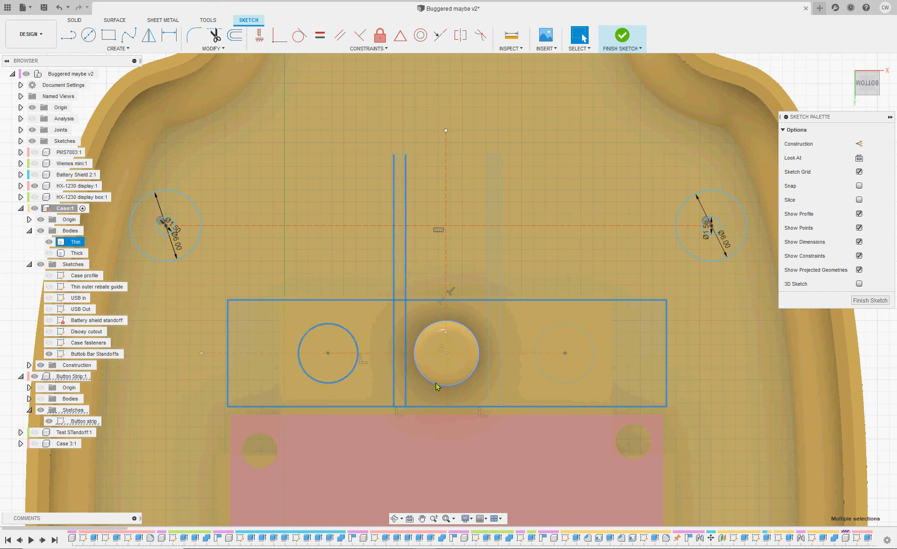
shift+click(488, 384)
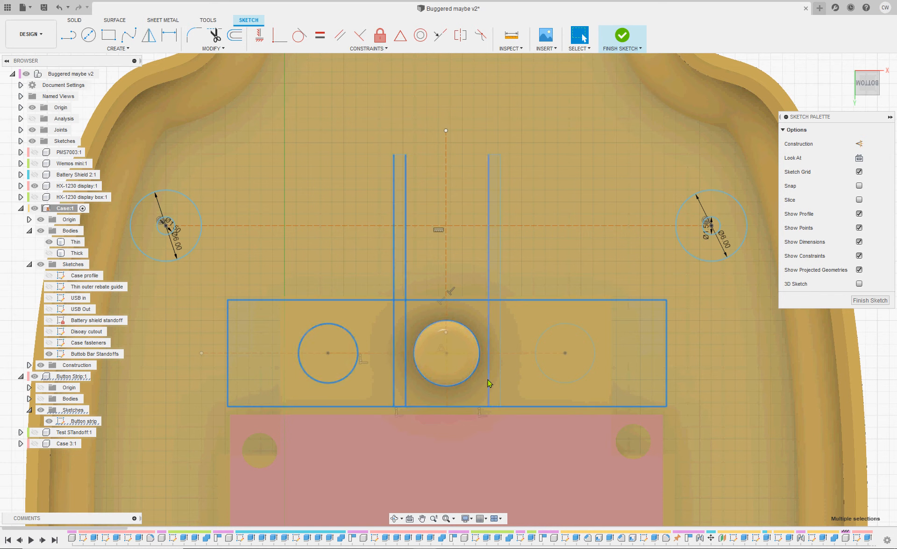
shift+click(500, 382)
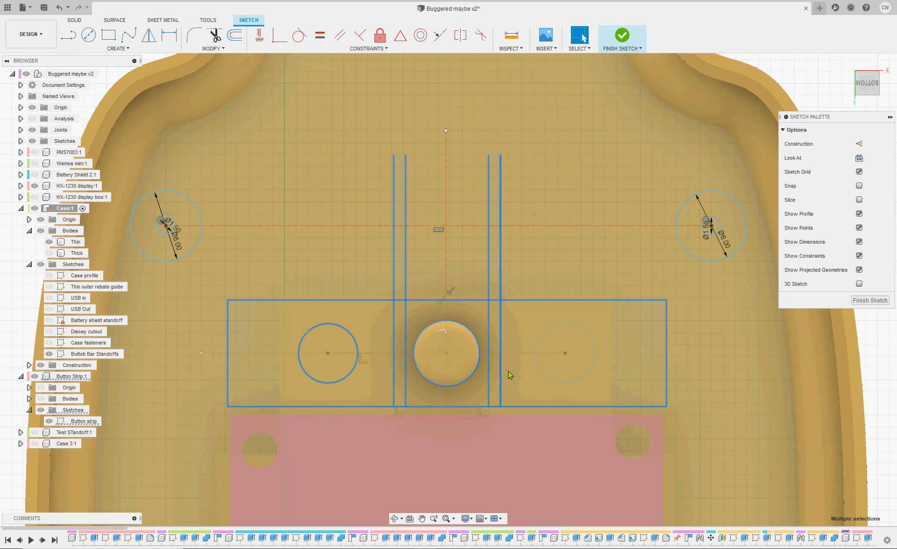
shift+click(520, 353)
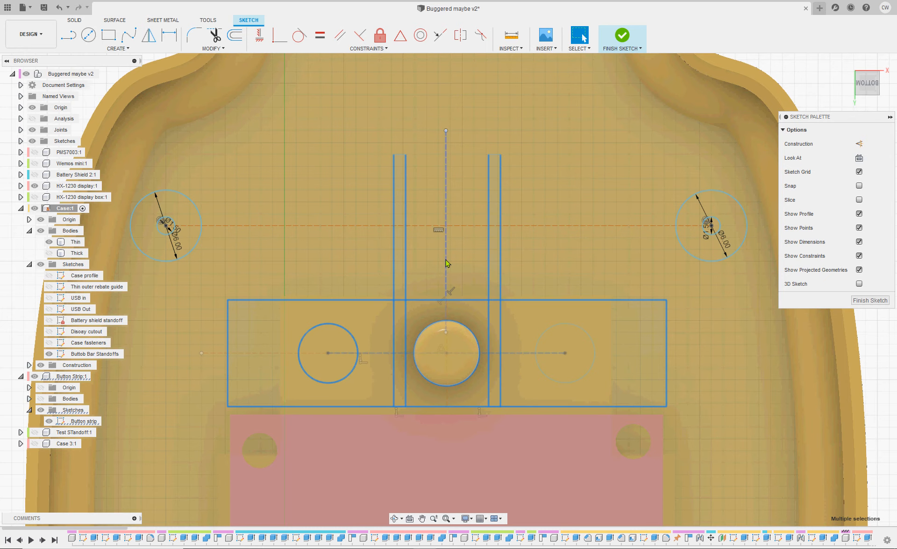
shift+click(446, 262)
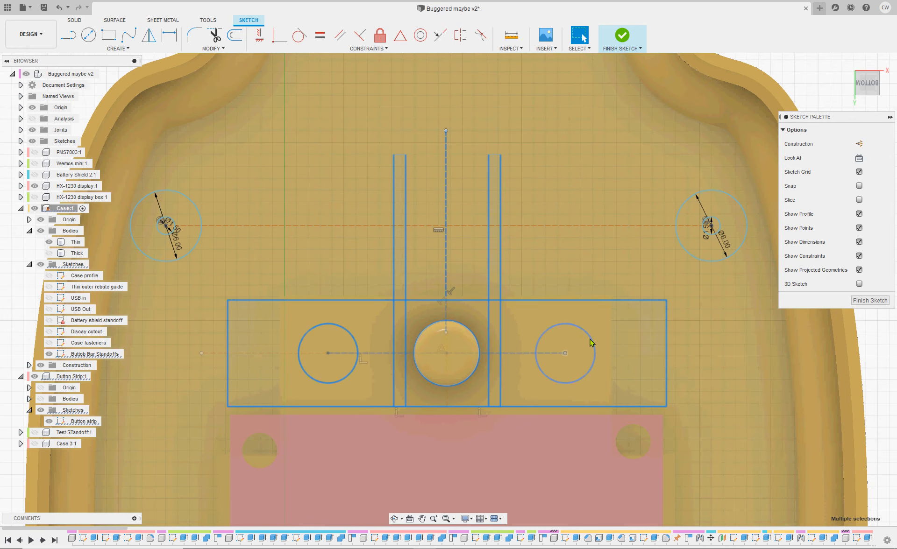
shift+click(590, 343)
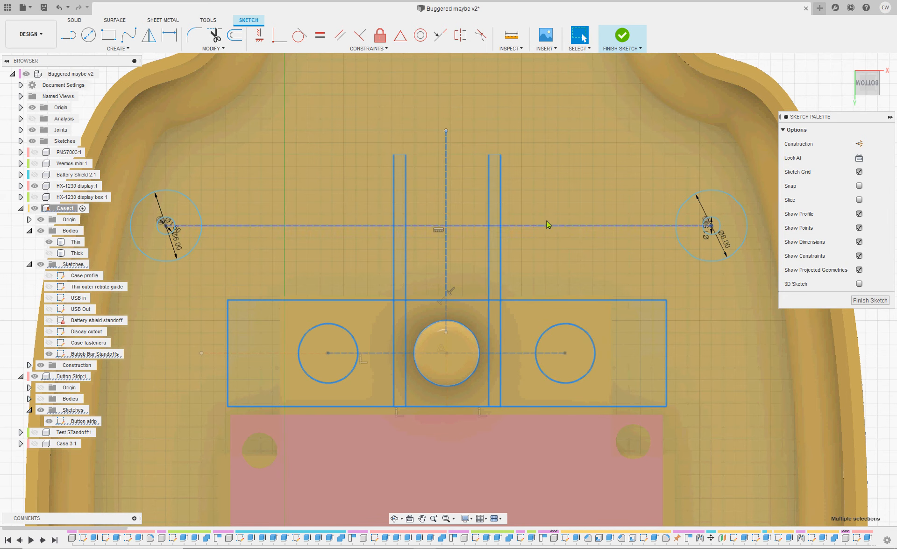
- Start Move/Copy on the selected sketch geometry and shift it 11 mm along Y towards the line between the standoffs
key(m)
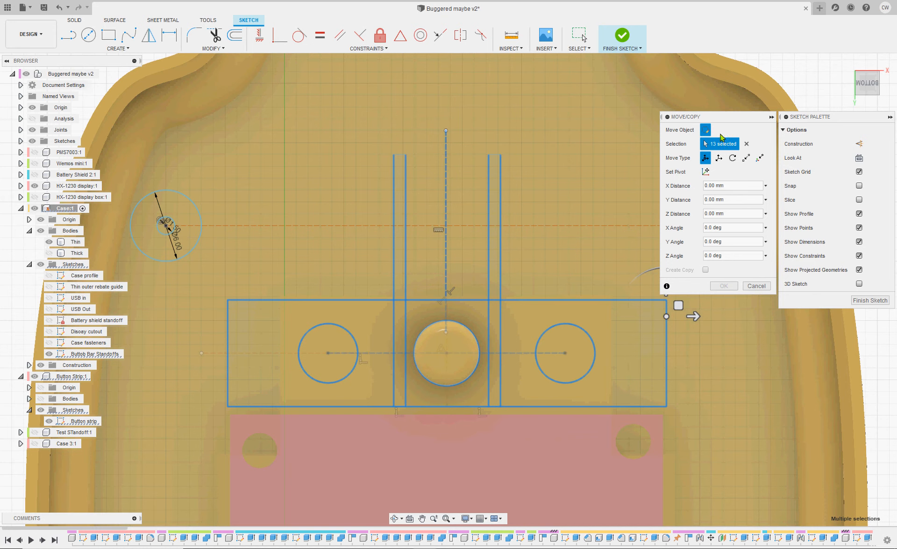
drag(727, 120, 734, 26)
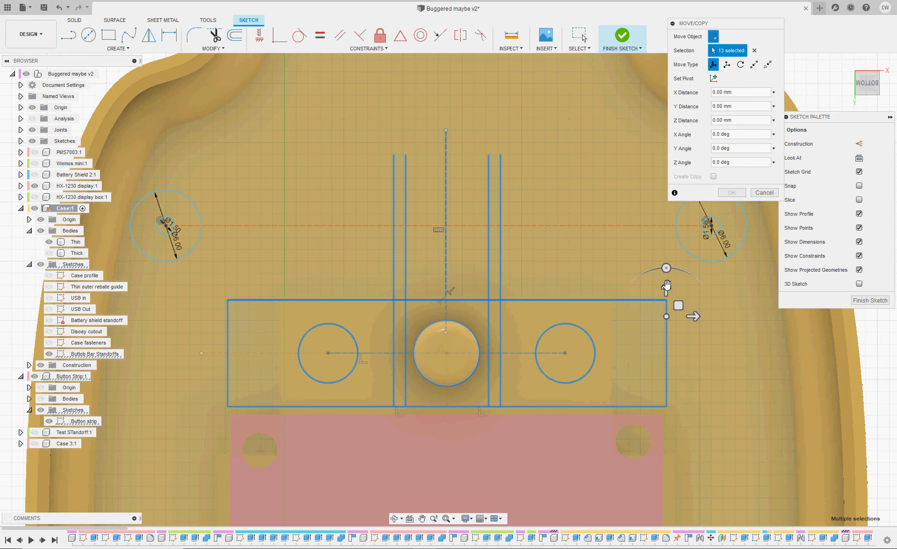
drag(666, 284, 661, 158)
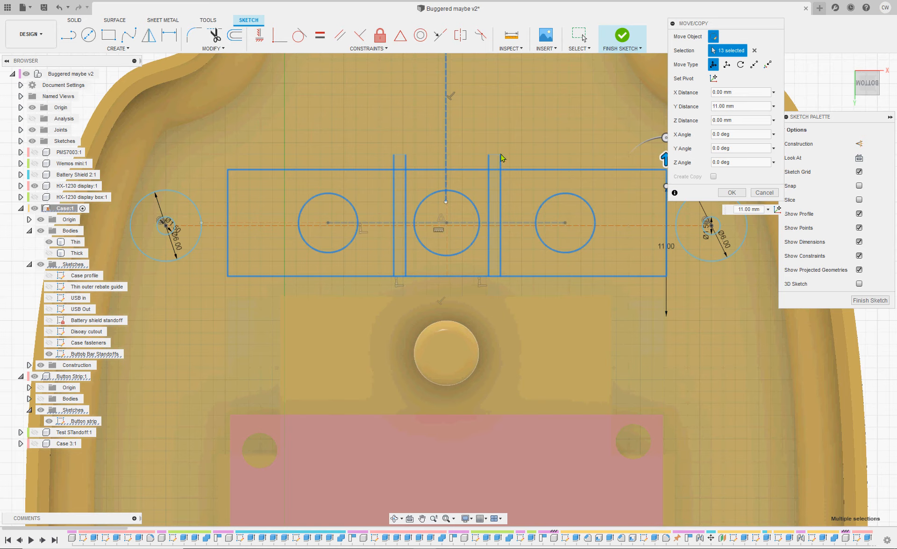
scroll(600, 229, up, 2)
scroll(600, 230, down, 1)
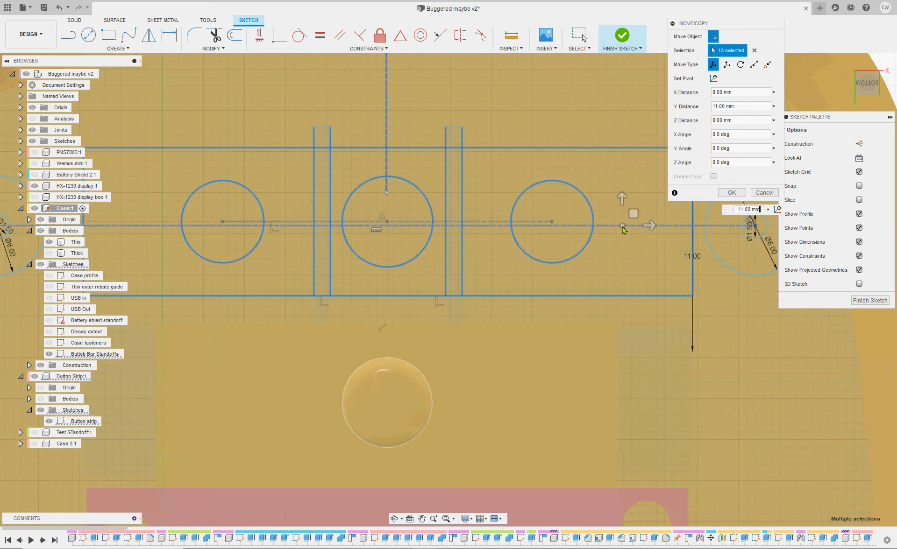
scroll(622, 223, down, 1)
middle_drag(613, 348, 526, 363)
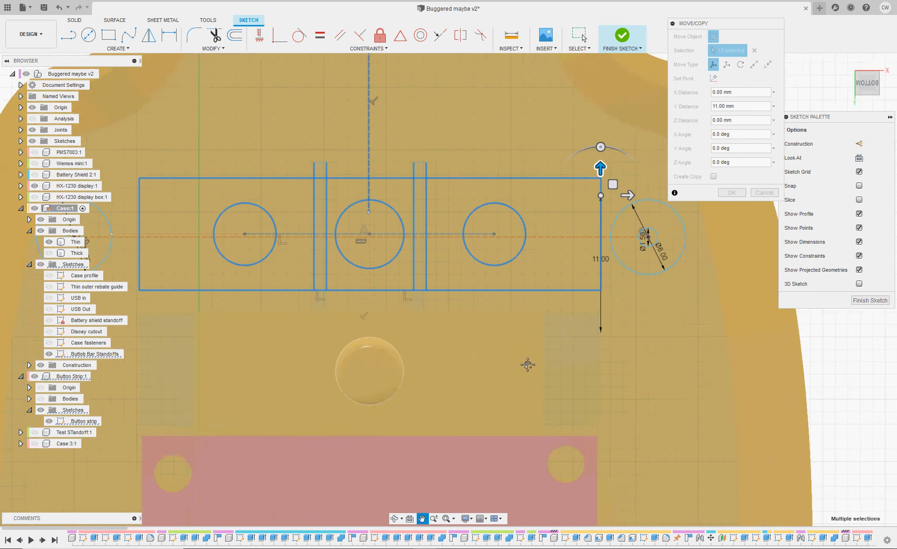
- Nudge the selected geometry by -0.30 mm in X and -0.30 mm in Y, and apply the move
click(602, 188)
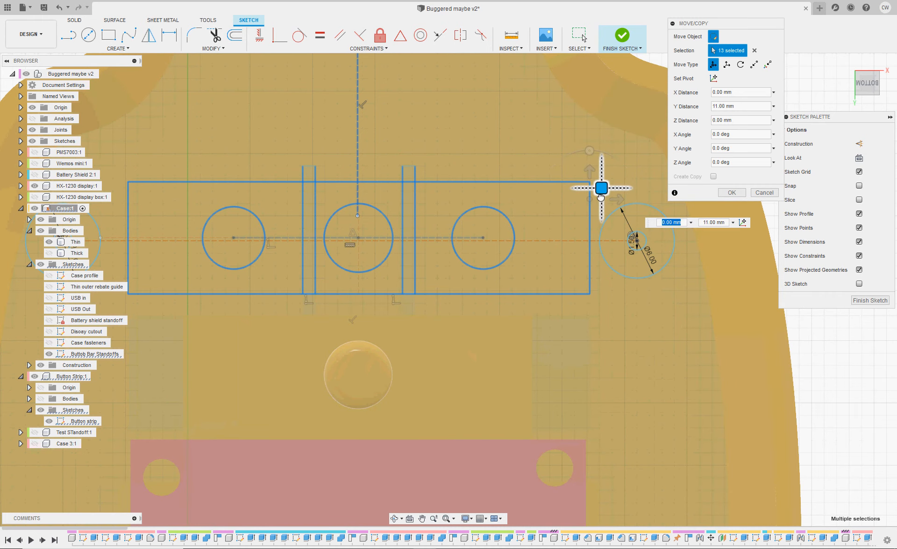
drag(601, 188, 597, 193)
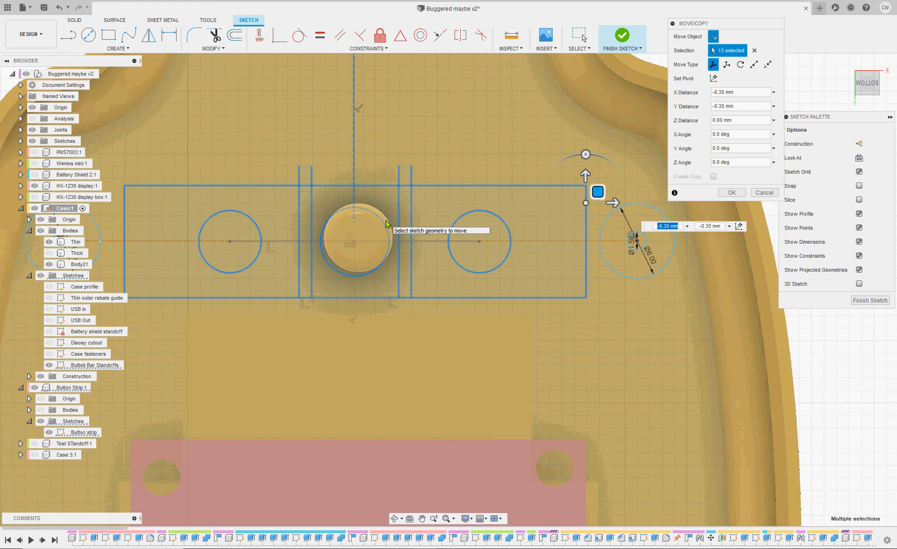
click(732, 193)
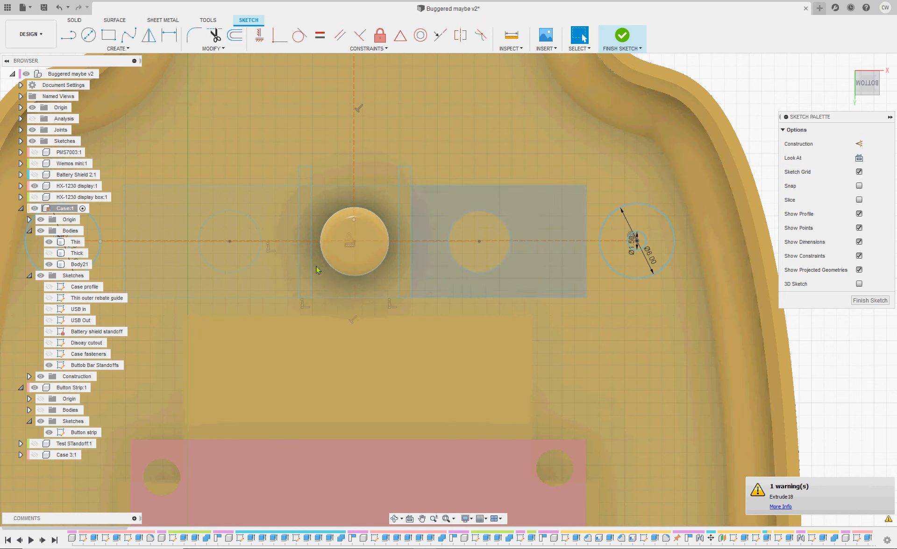
scroll(298, 270, down, 2)
scroll(297, 266, down, 1)
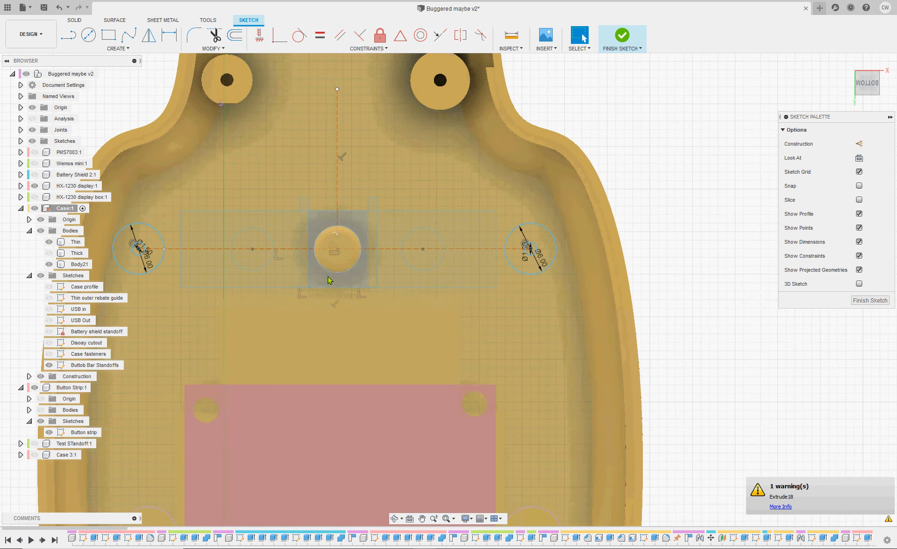
middle_drag(354, 325, 428, 319)
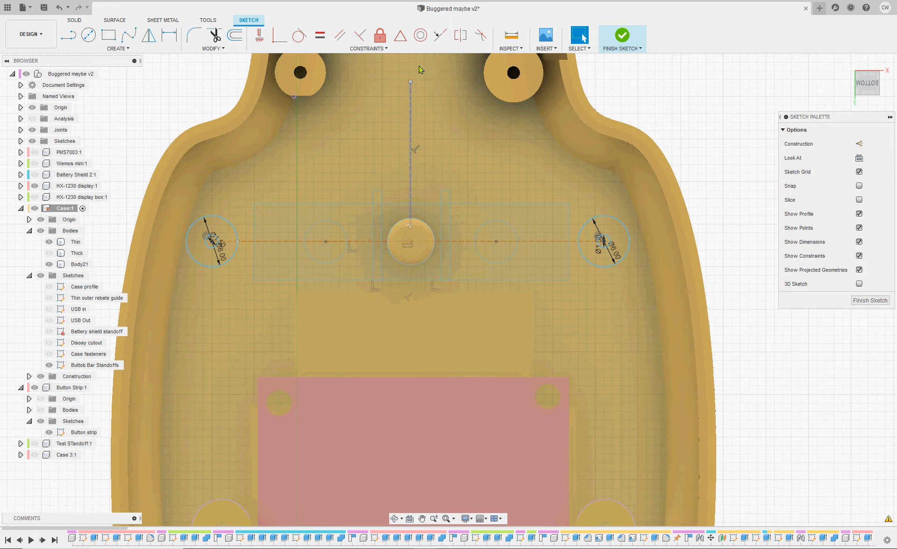
- Draw a horizontal construction line between the centres of the two upper standoffs
scroll(411, 82, up, 3)
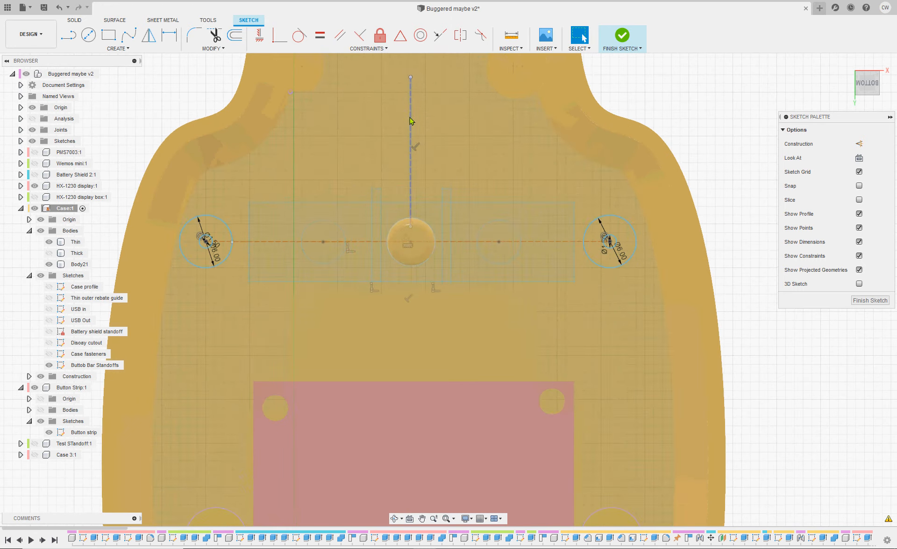
scroll(401, 210, down, 5)
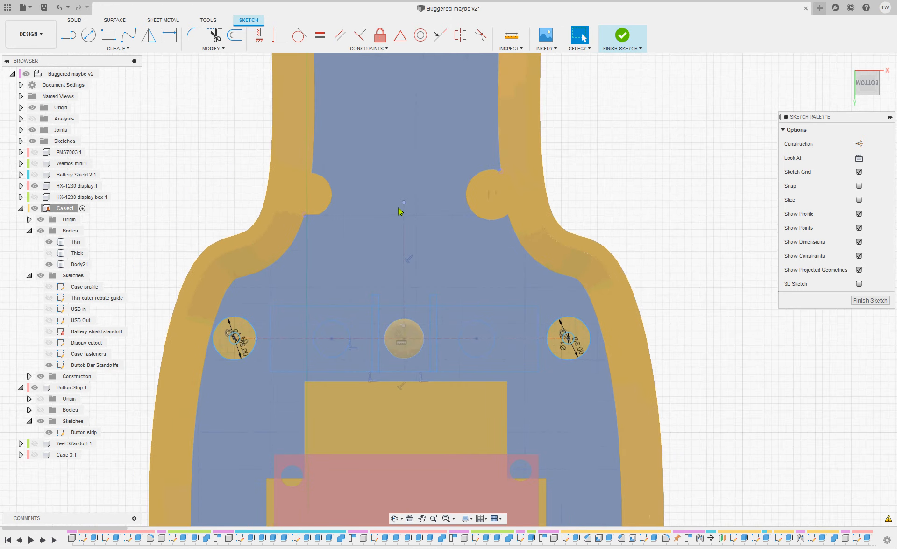
key(l)
key(x)
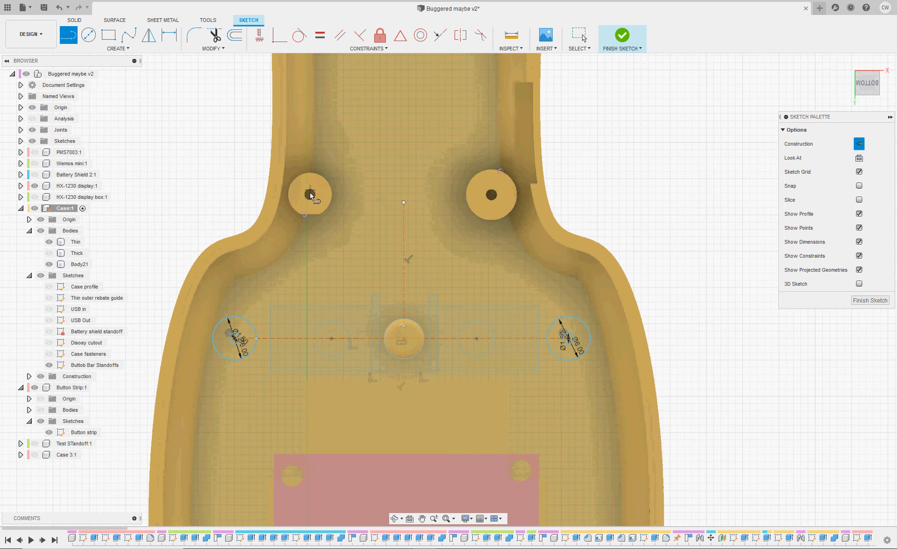
click(311, 195)
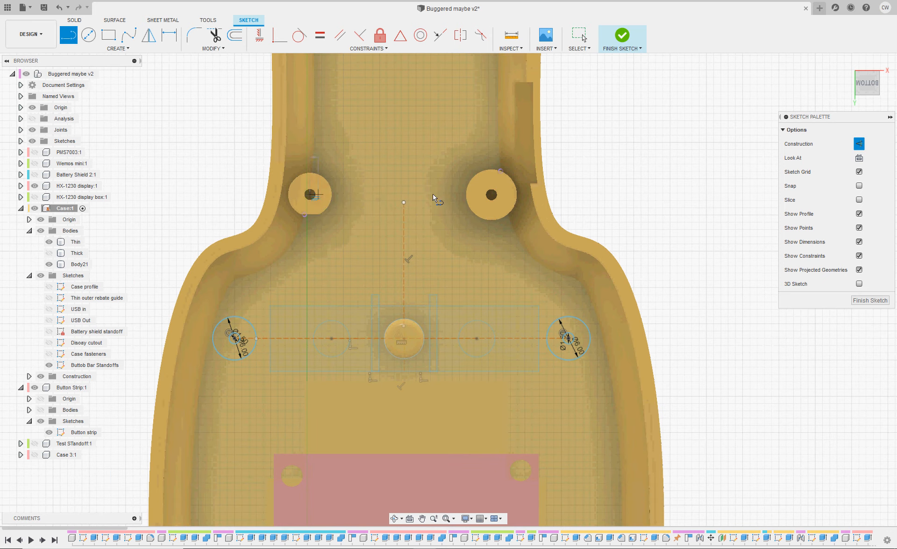
click(492, 195)
key(Escape)
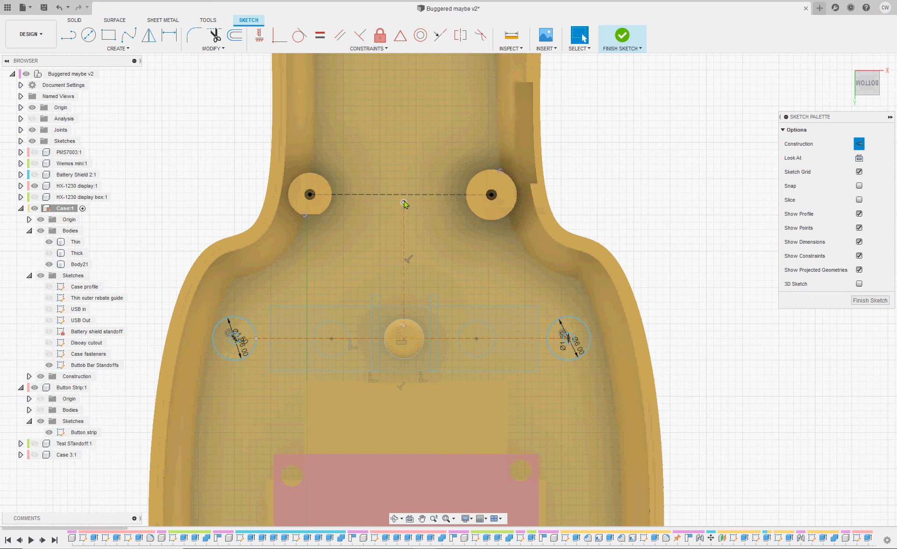
- Stretch the vertical construction line's upper end past the line between the upper standoffs, and apply a Symmetry constraint using both standoff centres
drag(404, 203, 406, 126)
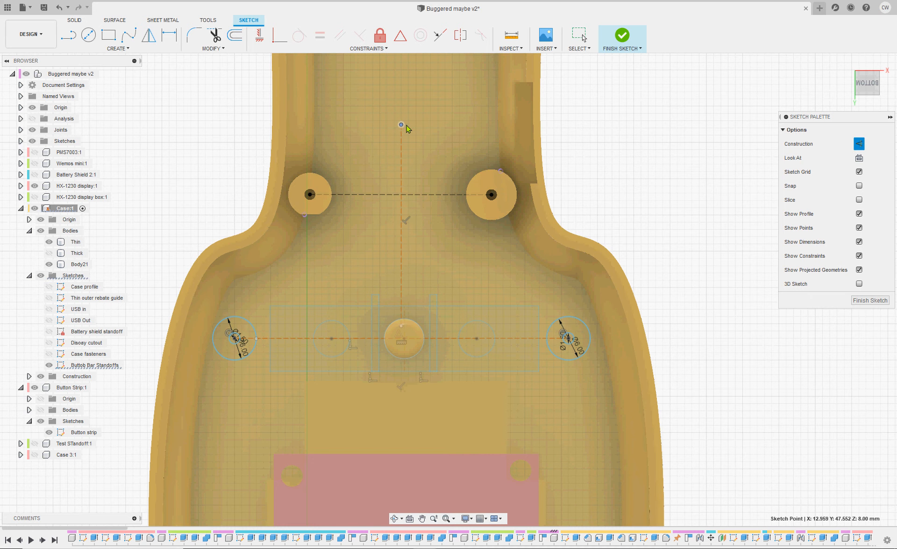
click(423, 297)
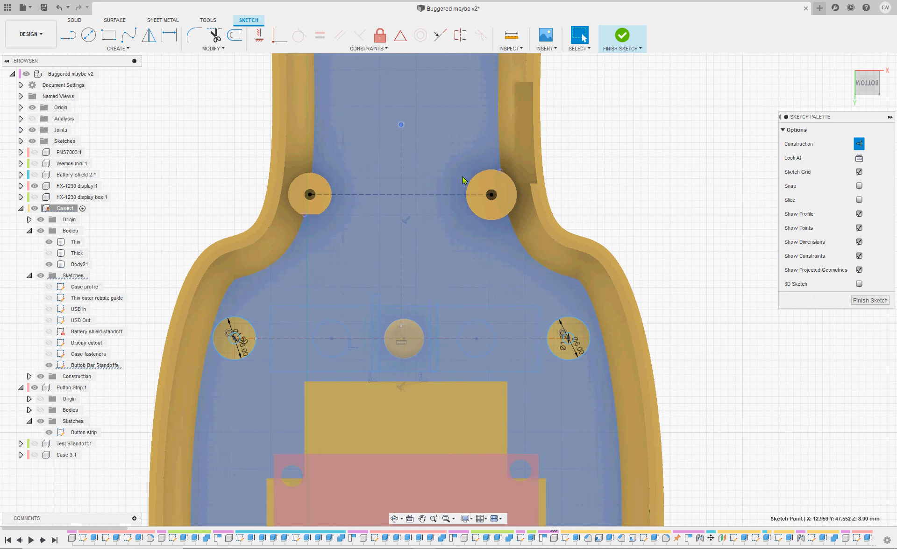
click(460, 35)
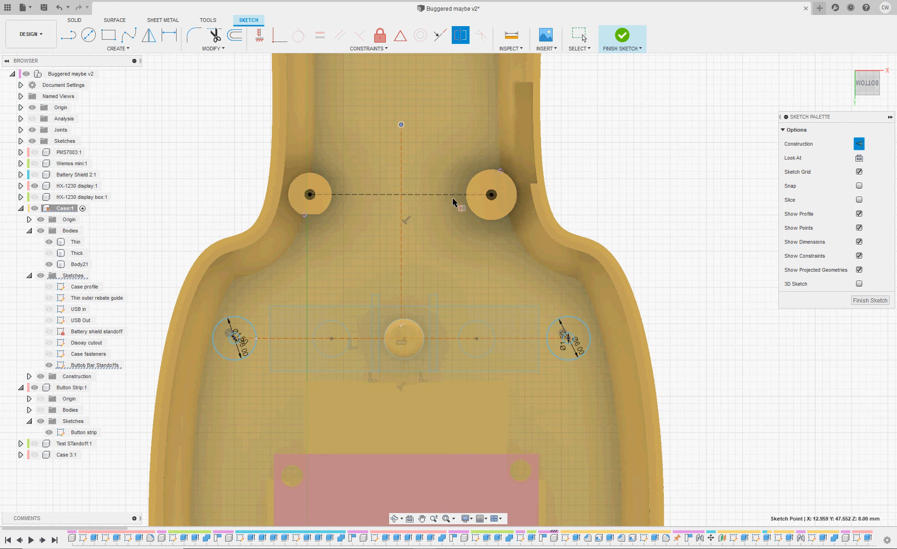
click(491, 195)
click(311, 195)
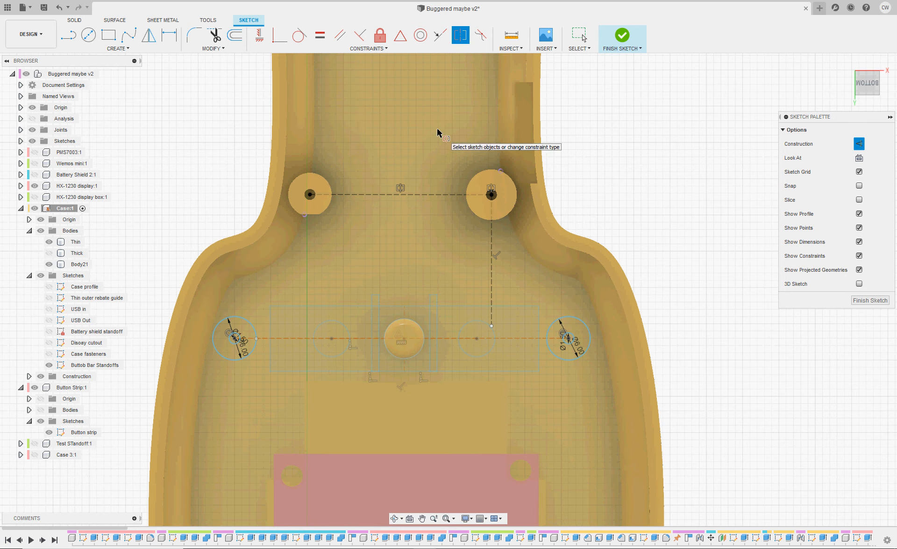
key(Escape)
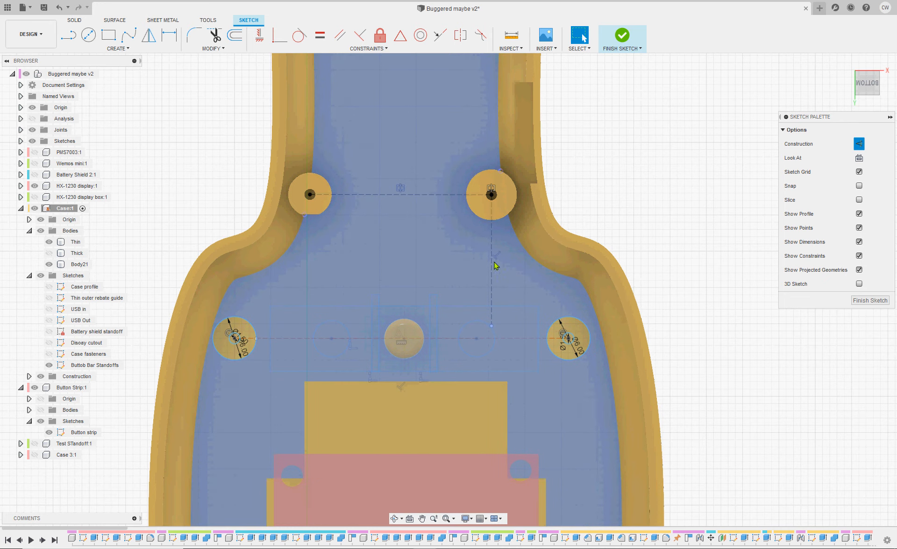
- Examine the end point of the button strip's horizontal centre line at the left standoff circle and the commands available for it
click(565, 415)
click(639, 135)
scroll(390, 228, up, 1)
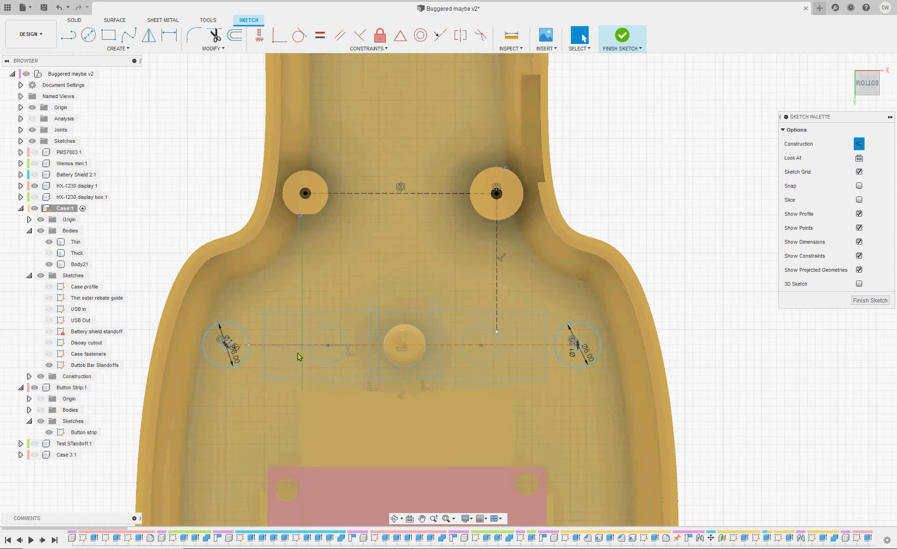
scroll(262, 349, up, 3)
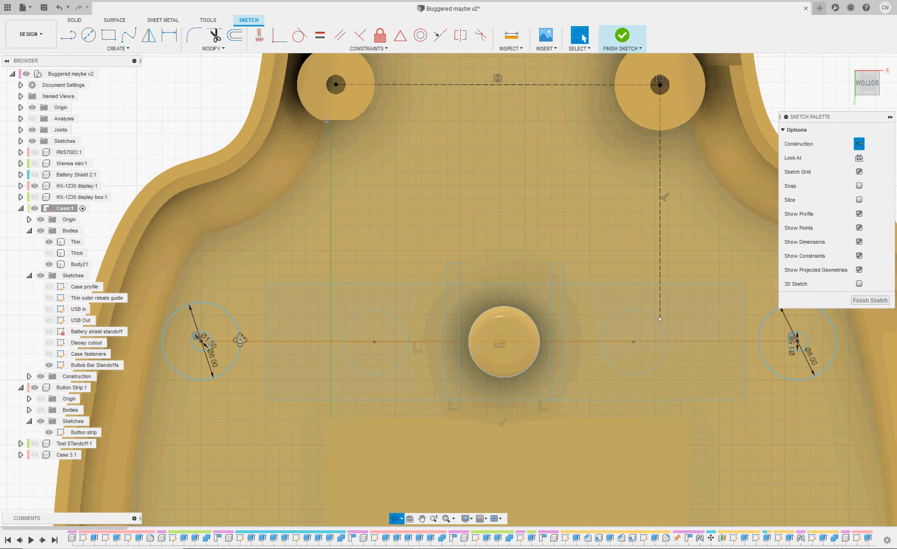
right_click(240, 344)
click(259, 312)
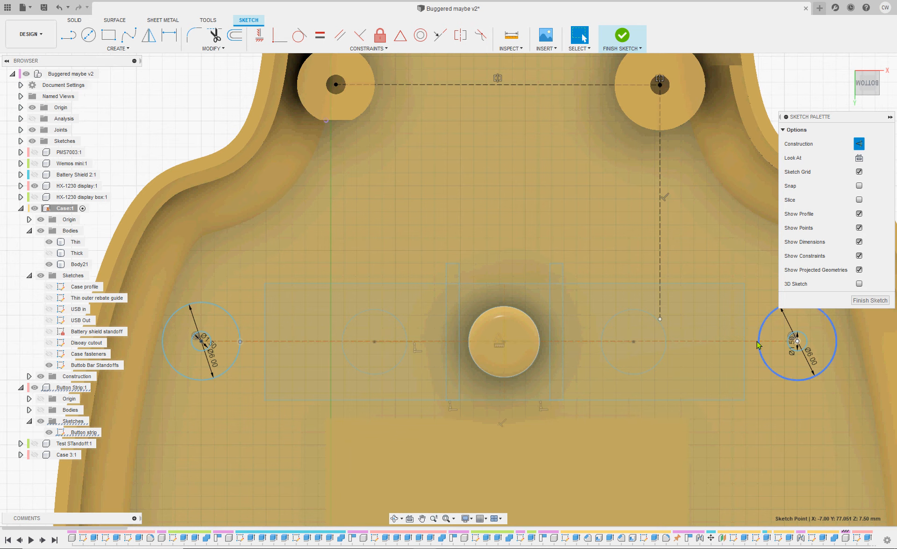
right_click(241, 344)
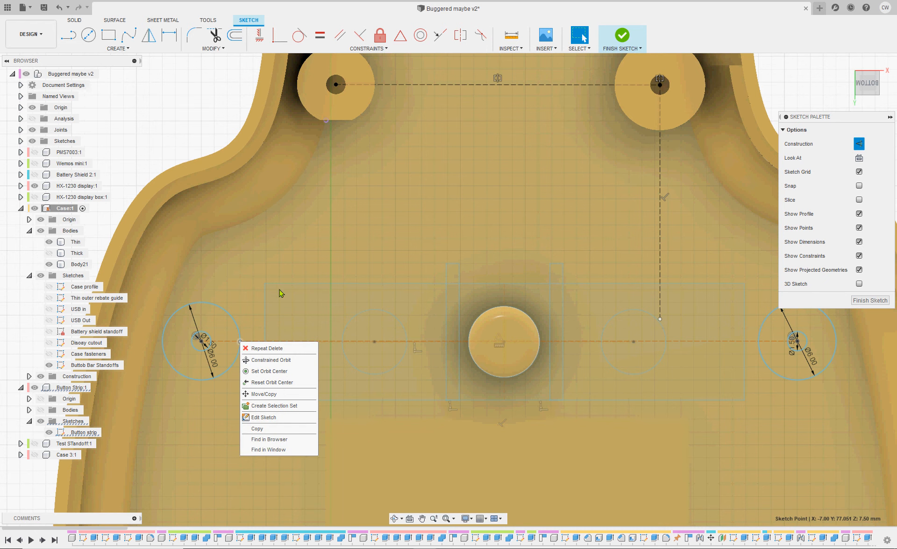
key(Escape)
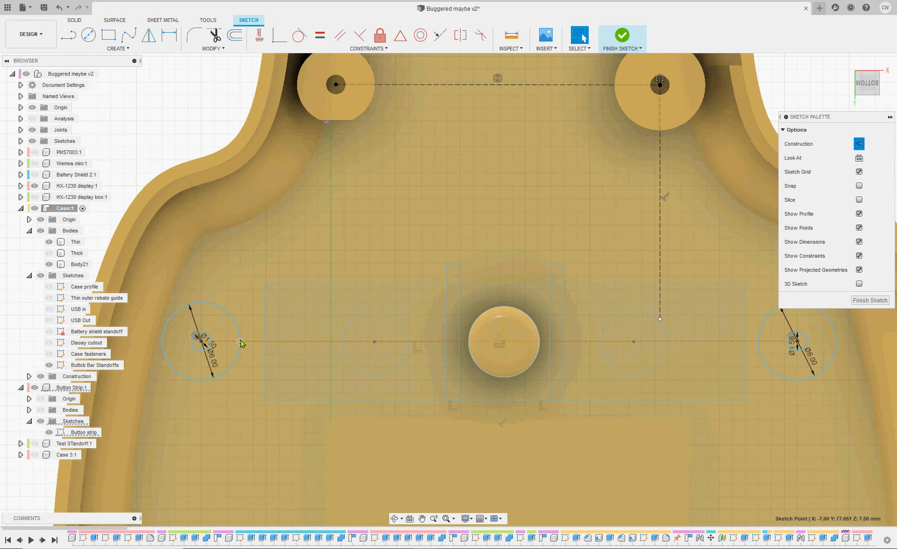
right_click(241, 343)
key(Escape)
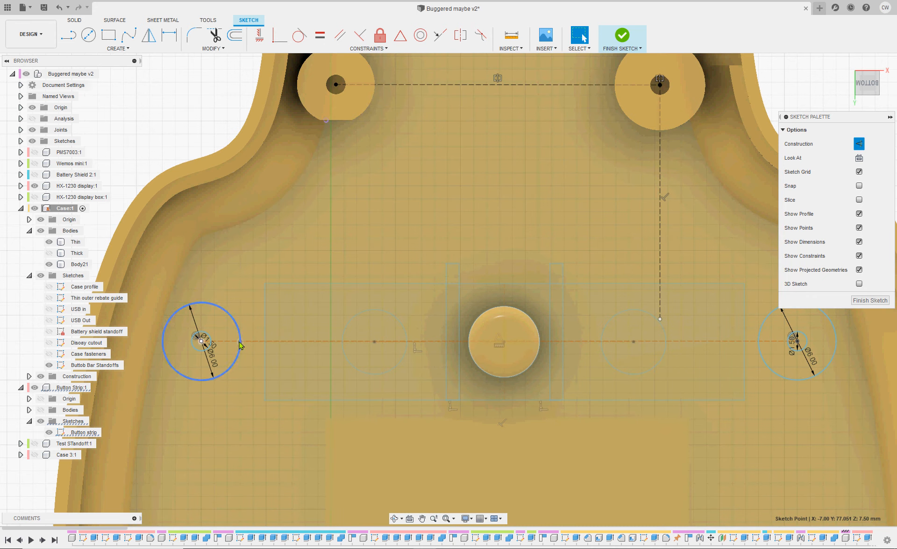
click(201, 342)
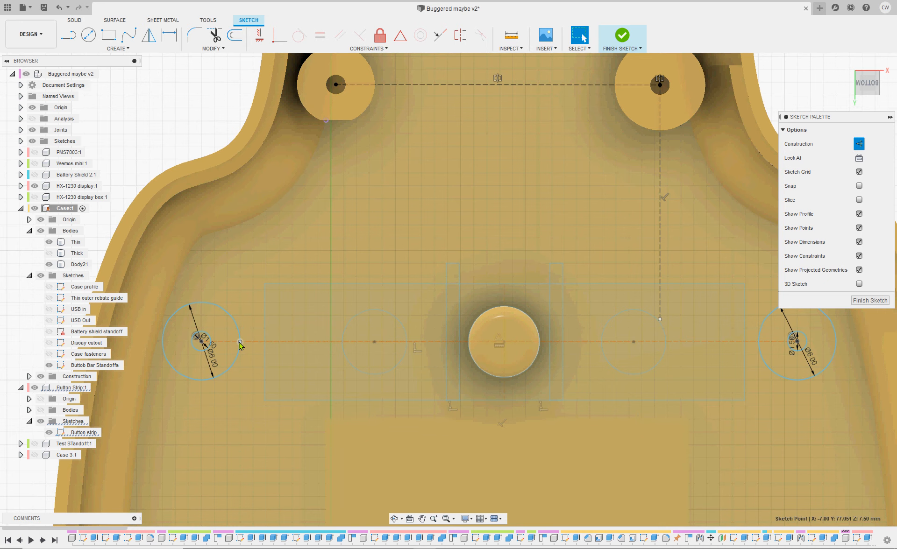
click(500, 240)
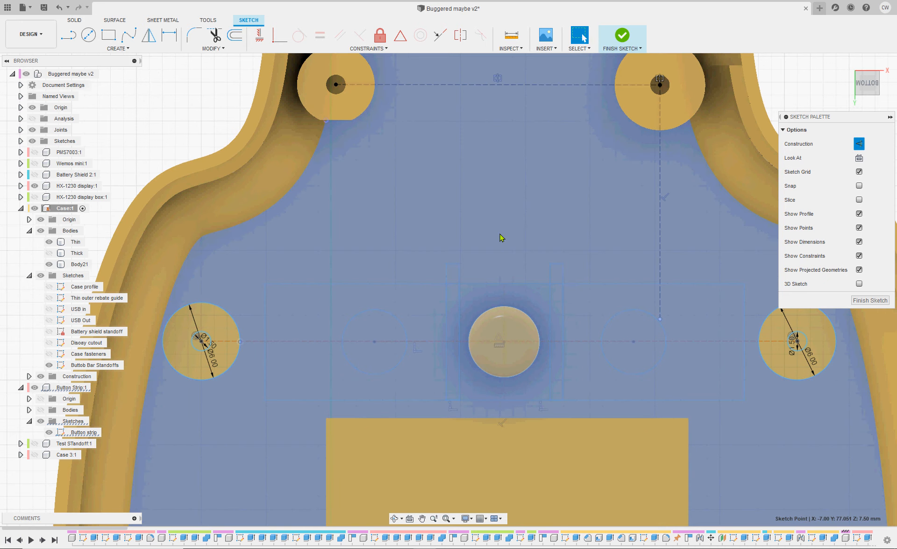
- Draw a vertical construction line about 21.8 mm long from the middle of the strip's centre line to just past the upper standoff line
key(l)
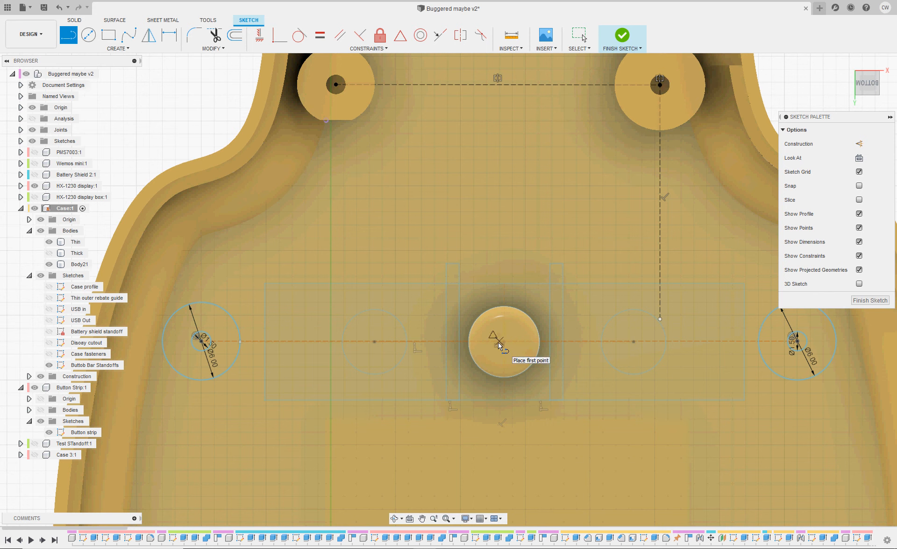
click(498, 343)
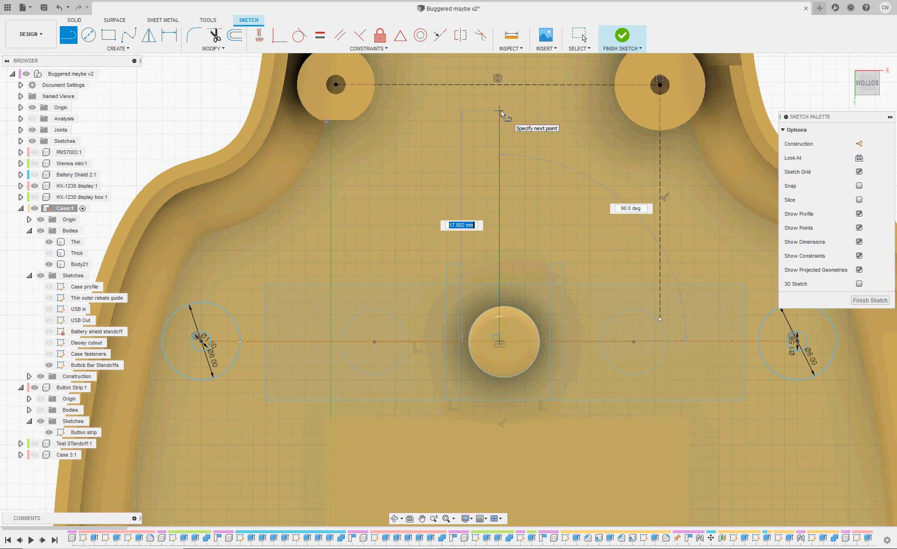
click(500, 59)
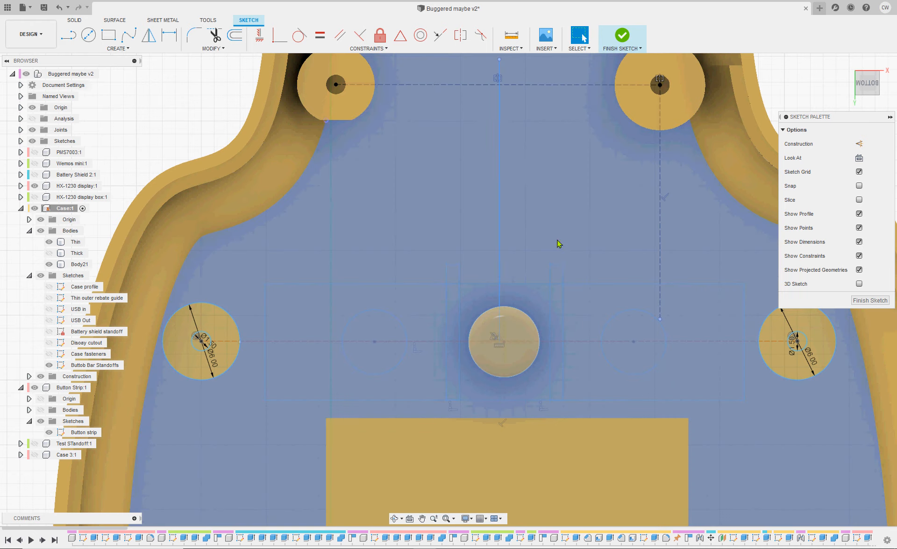
key(Escape)
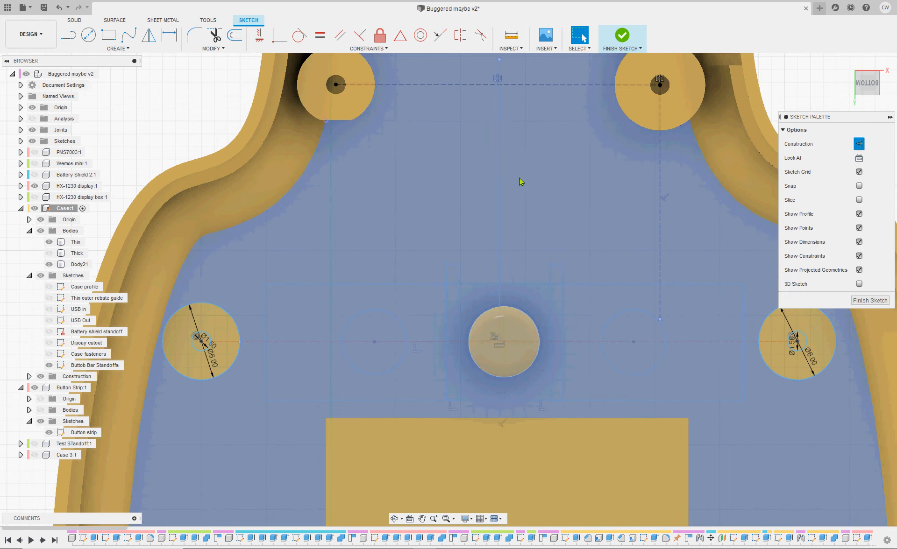
click(500, 142)
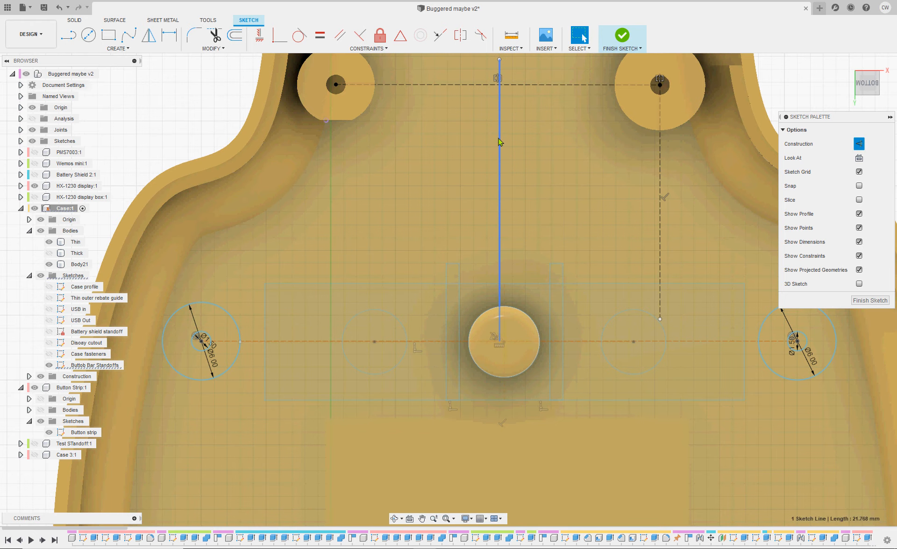
key(x)
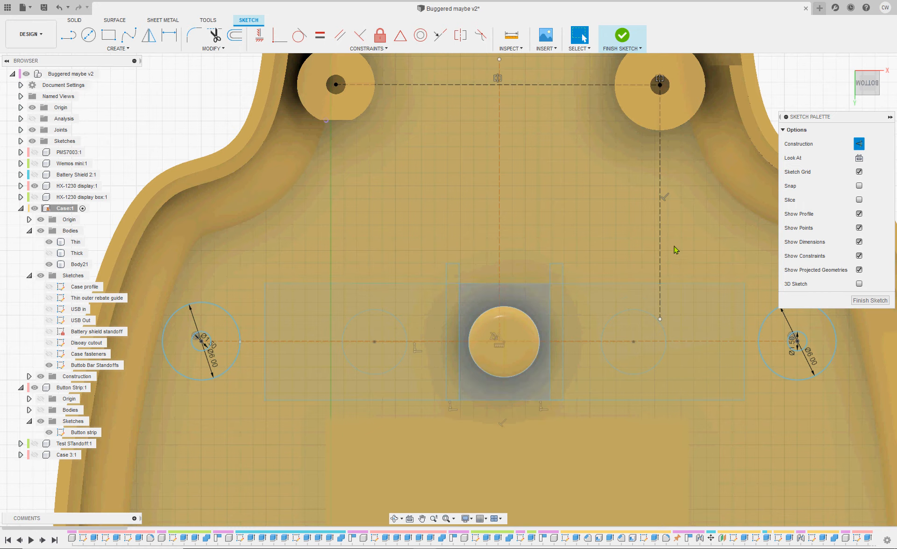
key(Escape)
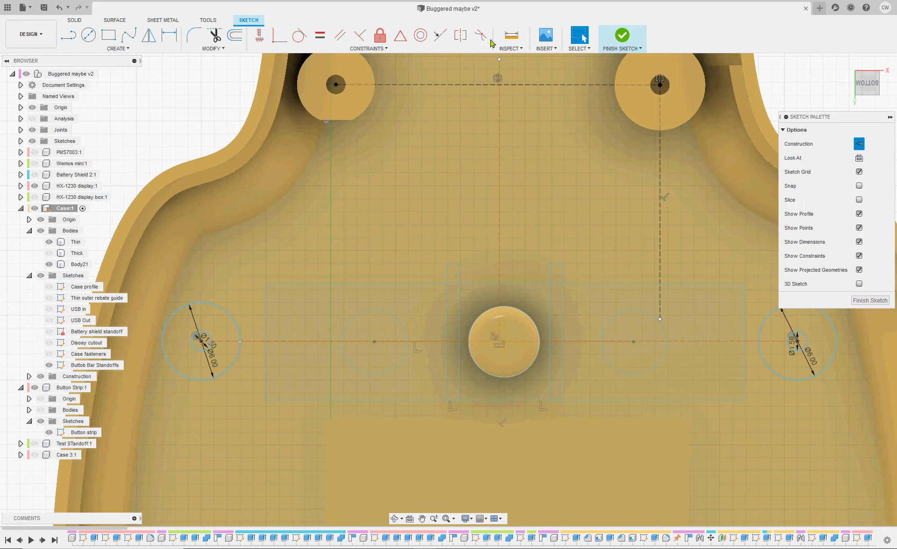
- Try to make the two upper standoff centres symmetric about the new vertical construction line
click(460, 35)
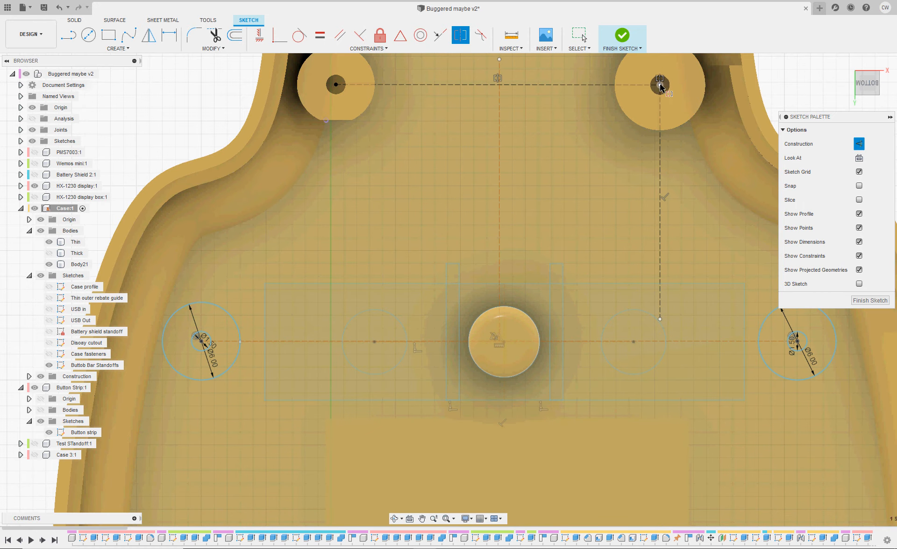
click(660, 85)
click(335, 86)
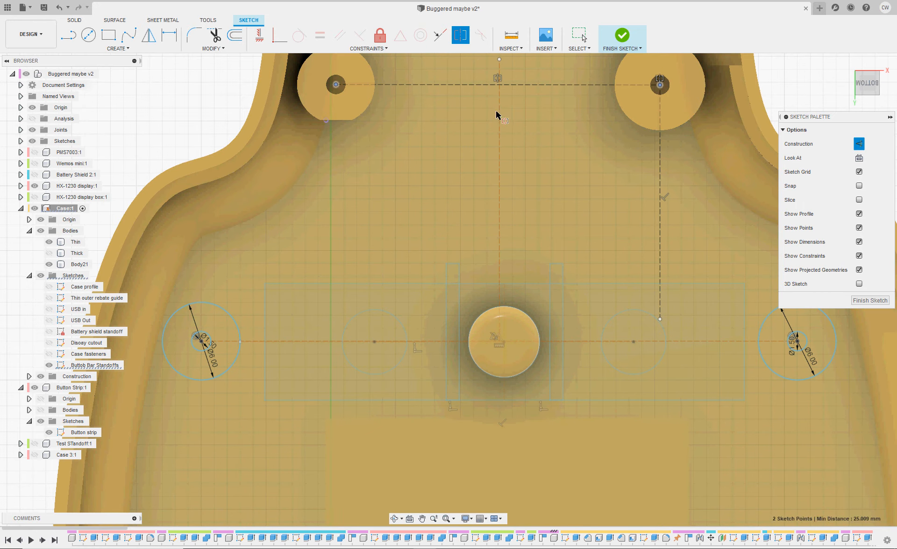
click(499, 116)
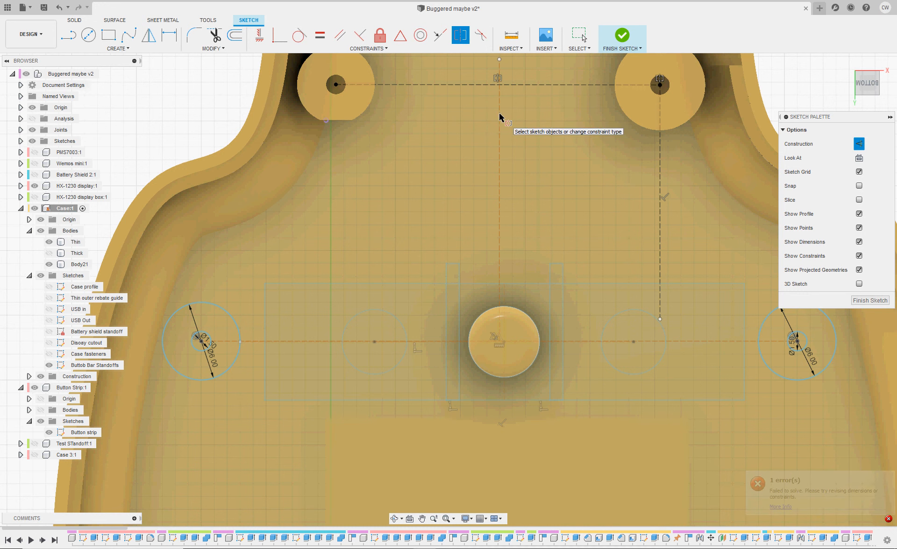
click(812, 503)
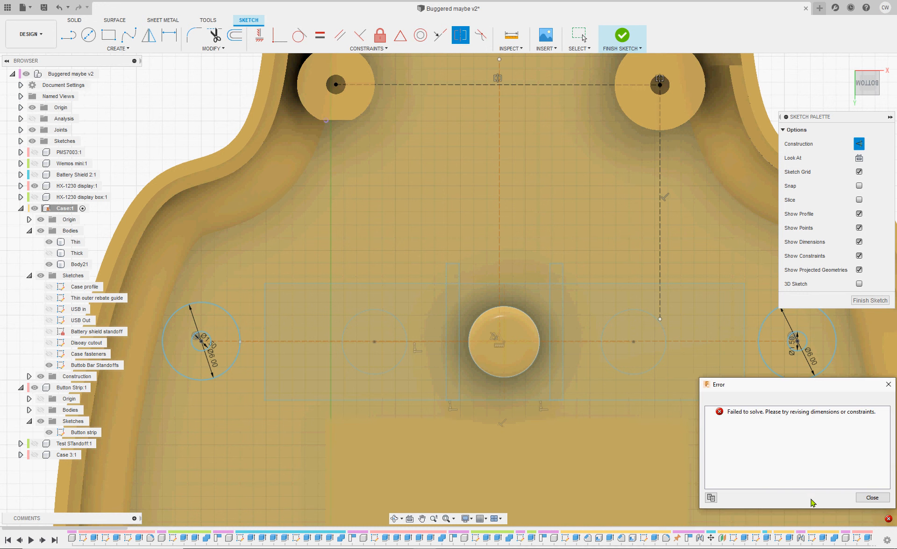
click(872, 498)
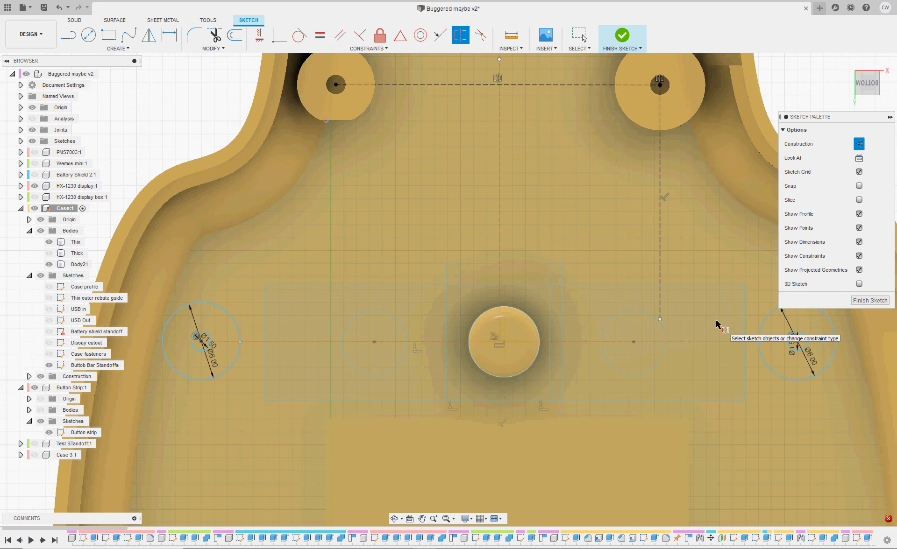
scroll(587, 400, down, 3)
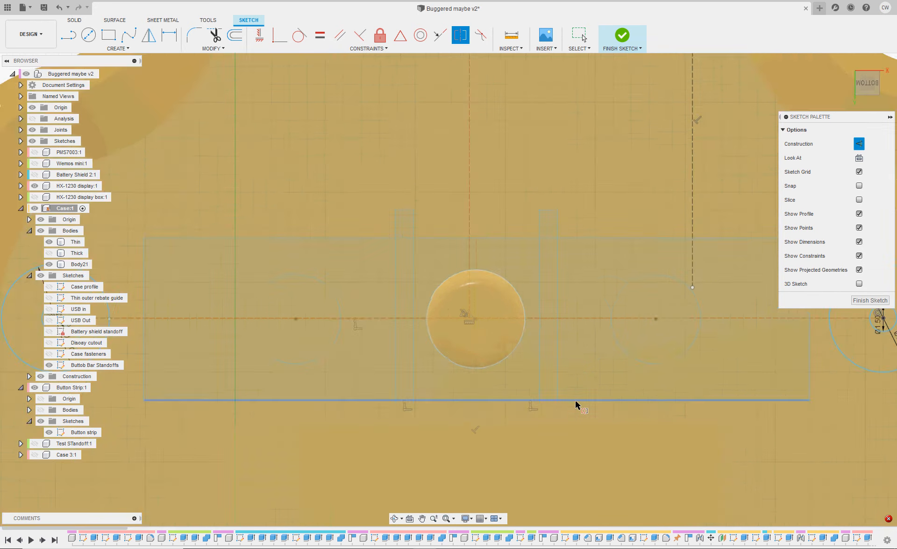
scroll(529, 429, down, 2)
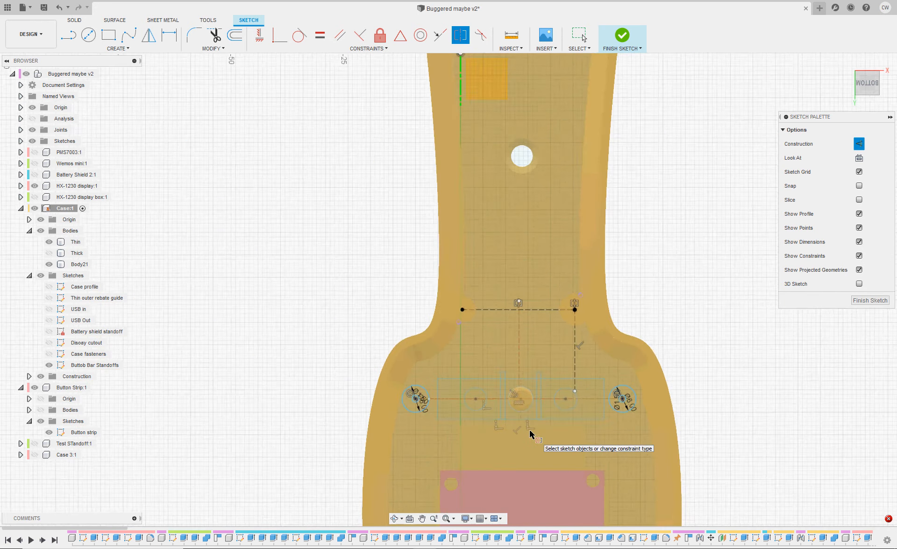
scroll(529, 432, up, 2)
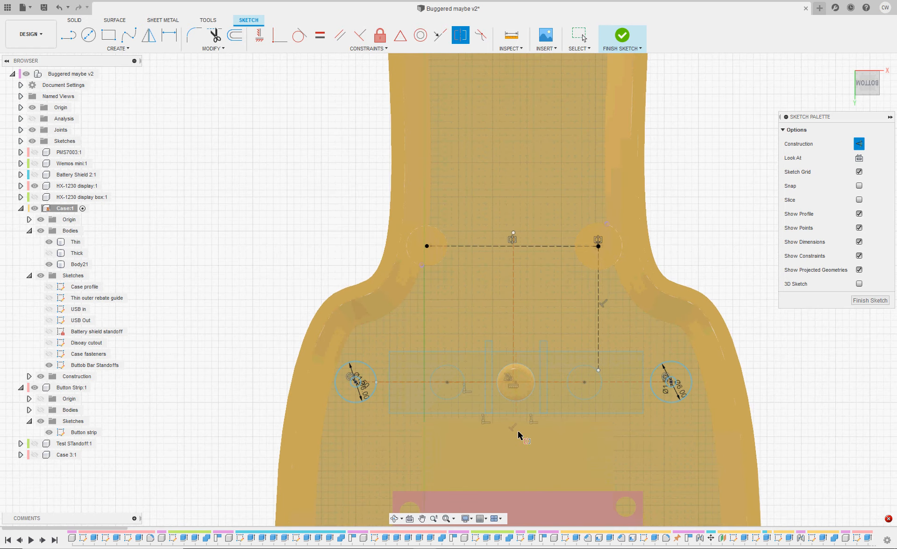
scroll(518, 433, up, 2)
middle_drag(517, 415, 510, 345)
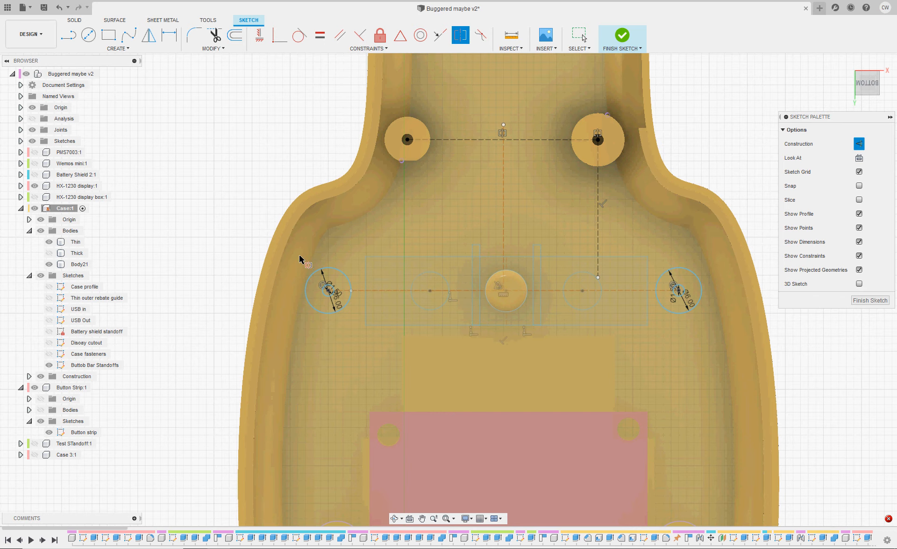
key(alt+Tab)
key(alt+Tab)
key(alt+Tab)
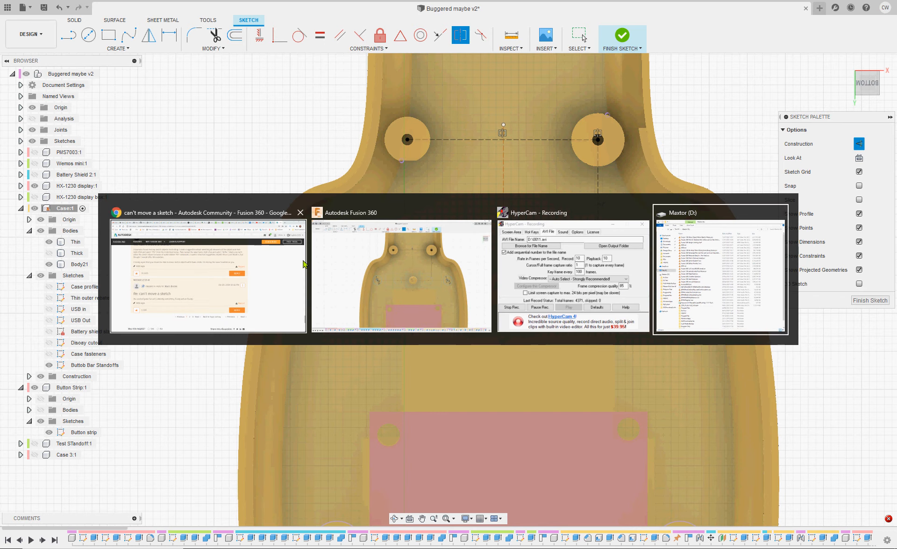
key(alt+Tab)
key(alt+Tab)
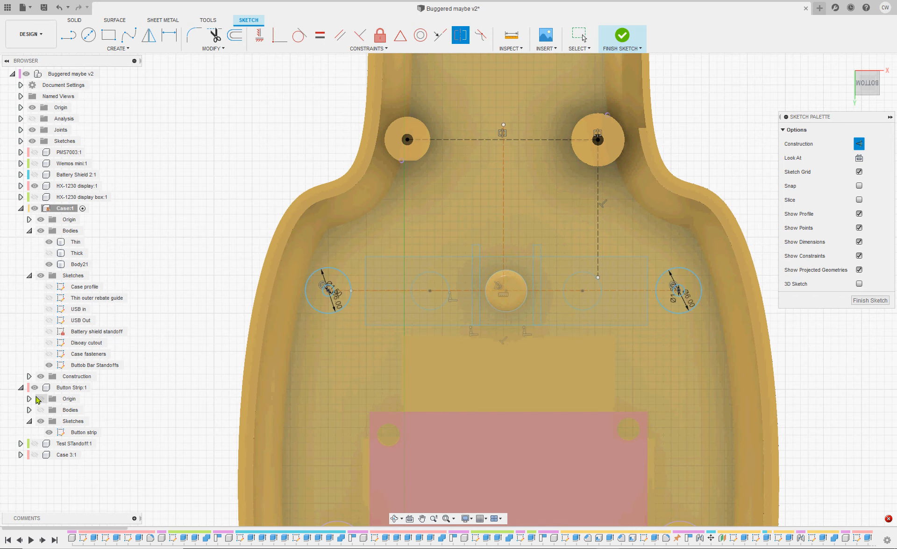